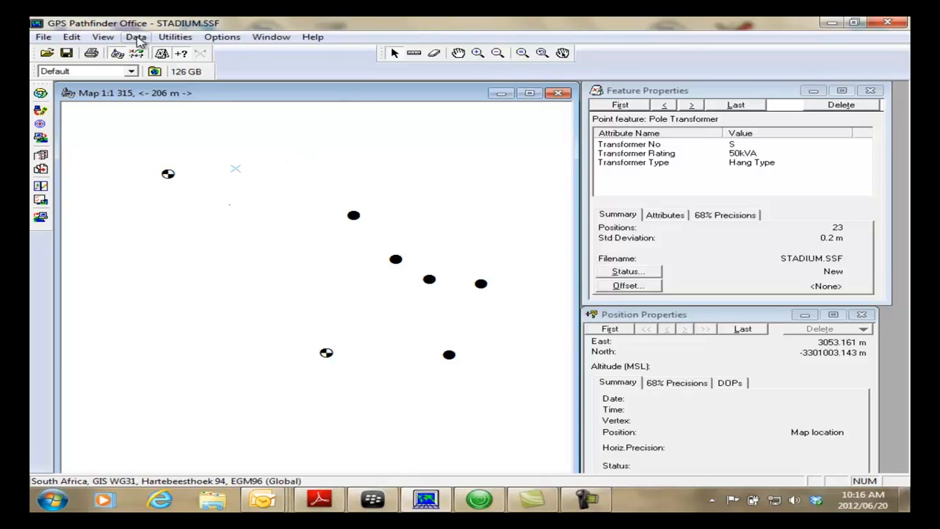
Step: Show the time line of the STADIUM.SSF data and zoom out until the recording dates can be read
left_click(105, 38)
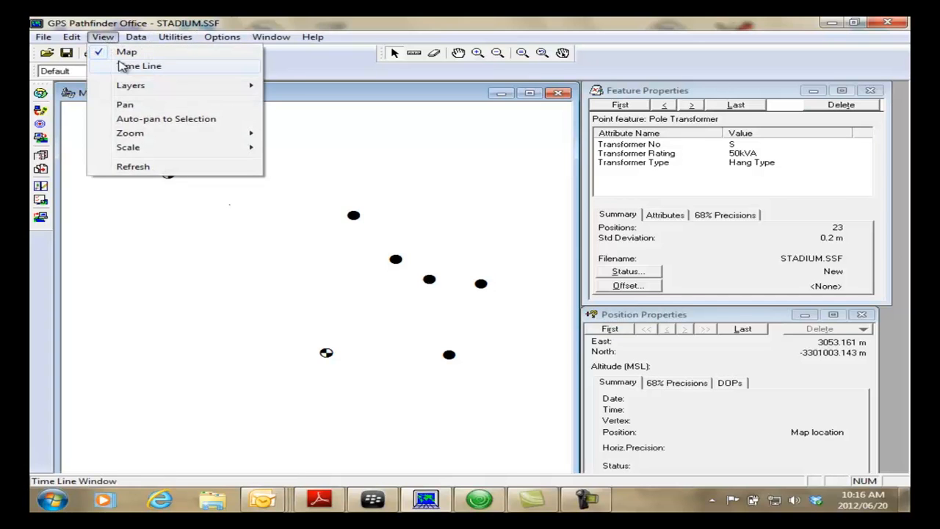
left_click(149, 71)
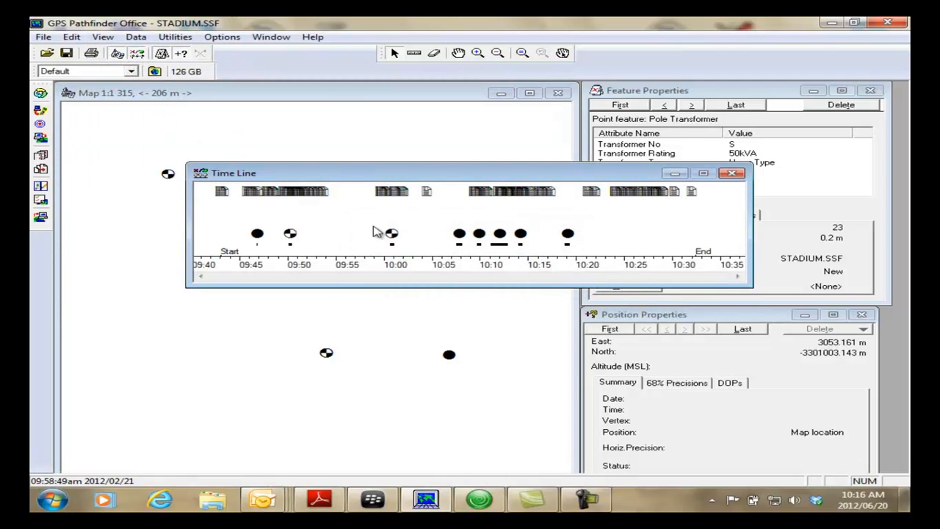
left_click(497, 56)
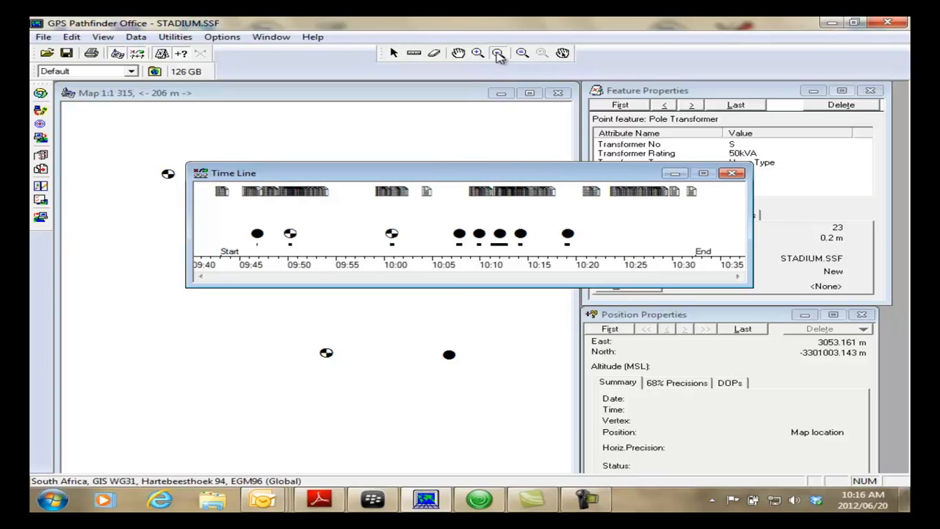
left_click(292, 235)
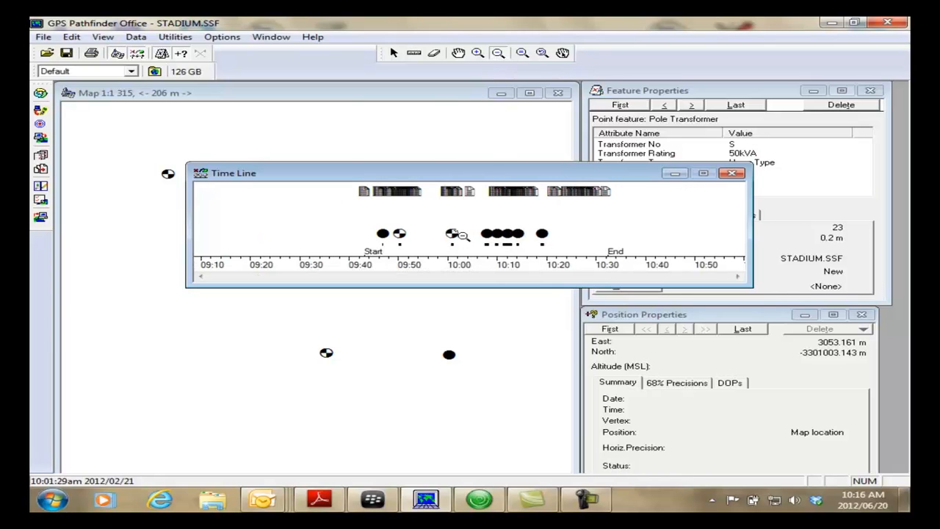
left_click(377, 219)
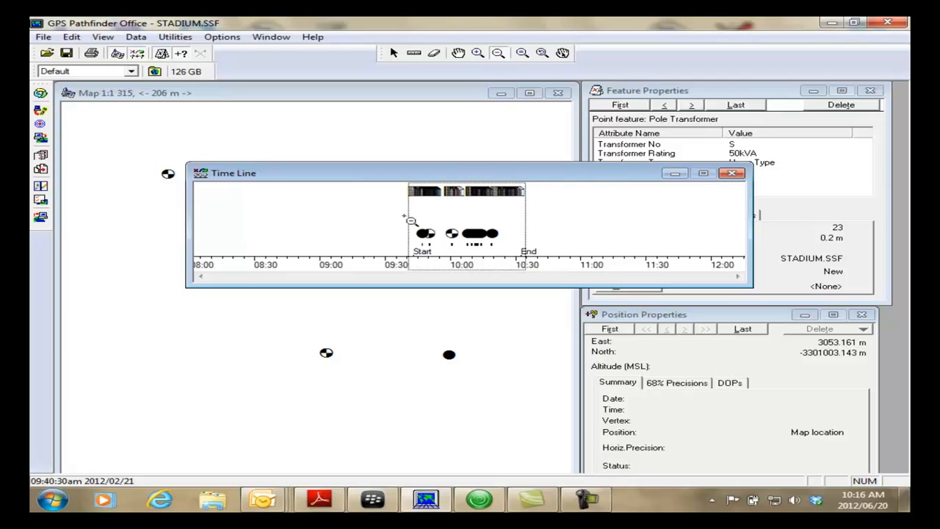
left_click(367, 228)
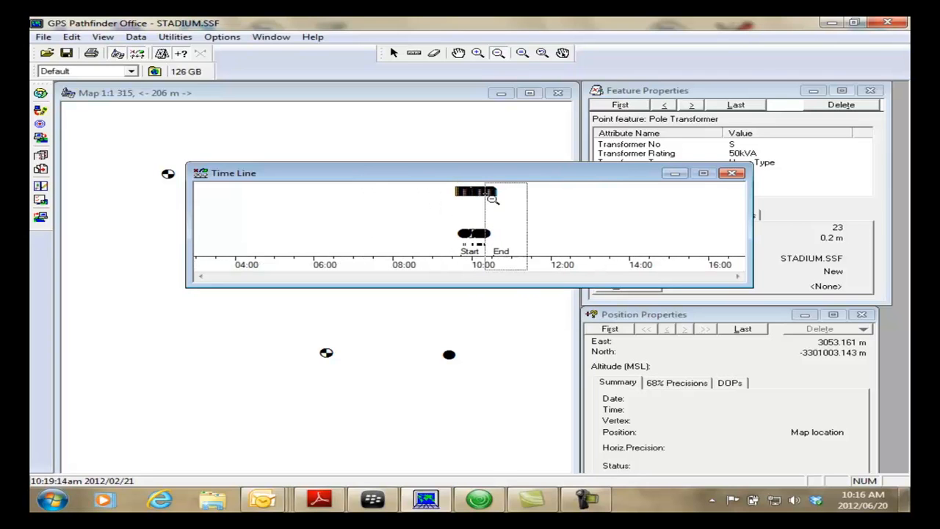
left_click(415, 214)
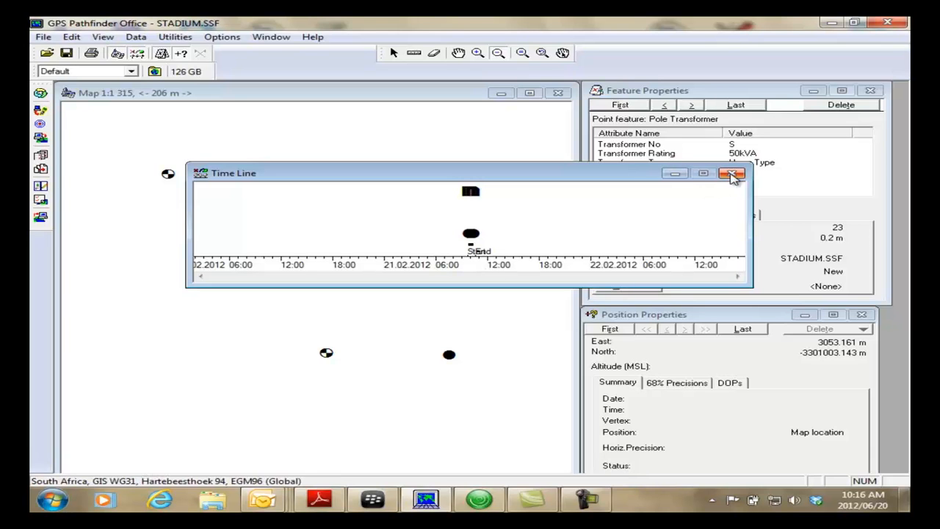
Step: Zoom in on the recorded session in the time line, close it and return to the selection tool
left_click(477, 53)
left_click_drag(509, 185, 390, 226)
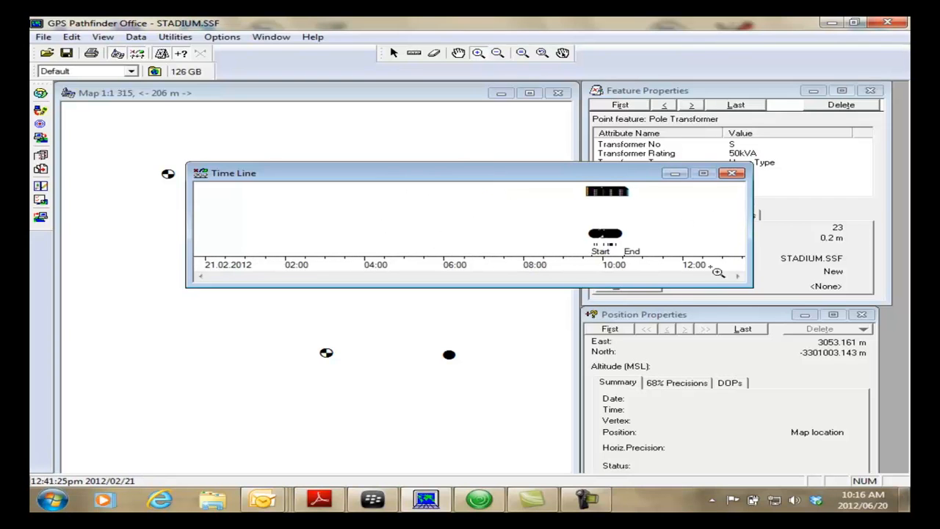
left_click(731, 174)
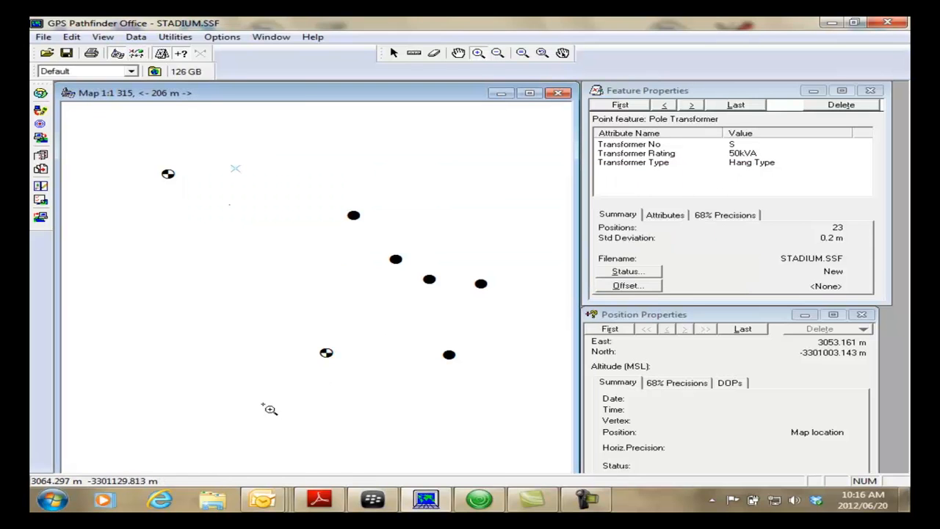
left_click(393, 53)
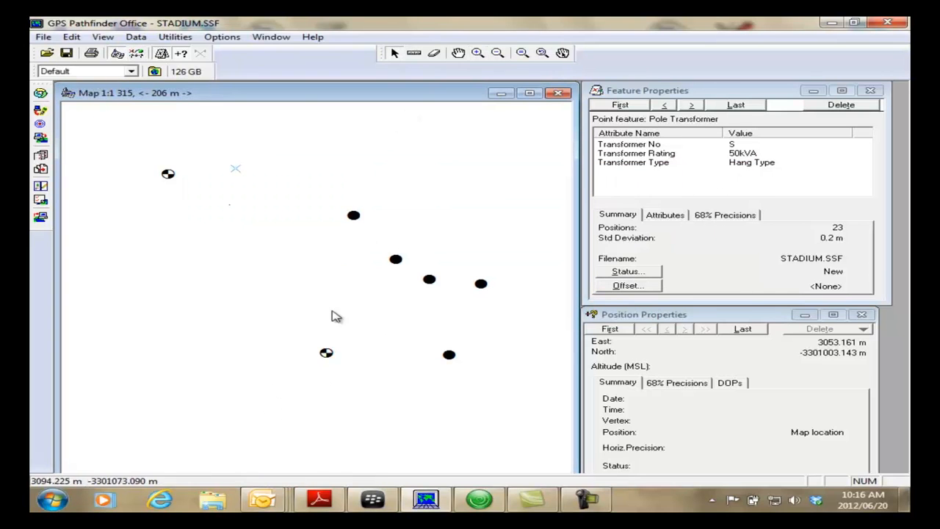
left_click(160, 500)
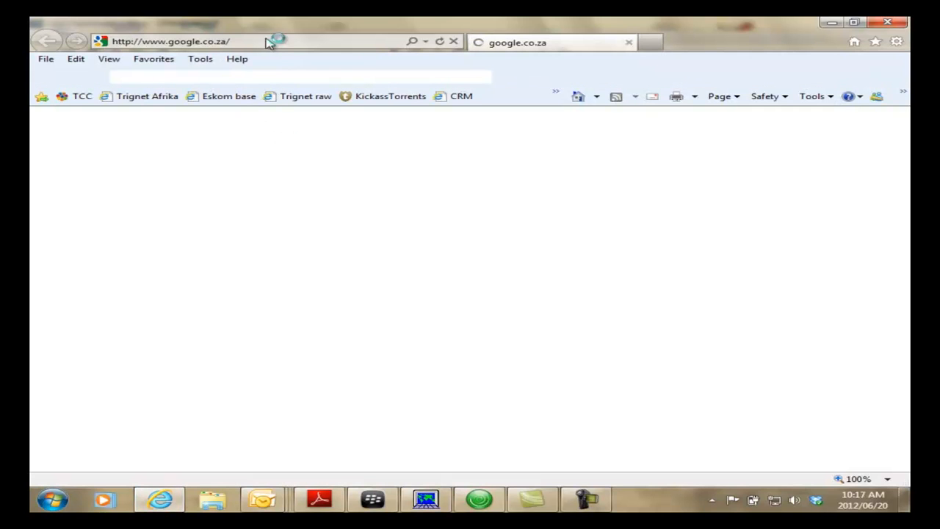
left_click(243, 42)
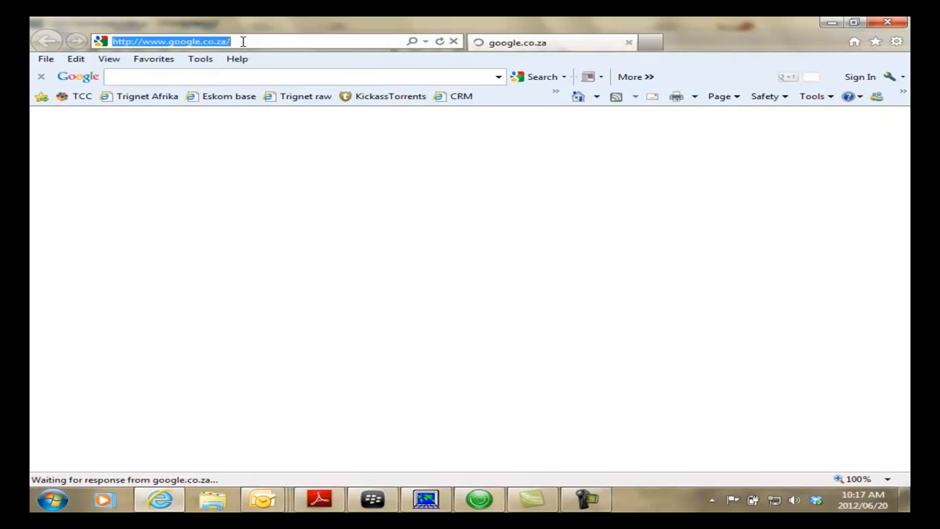
type("w")
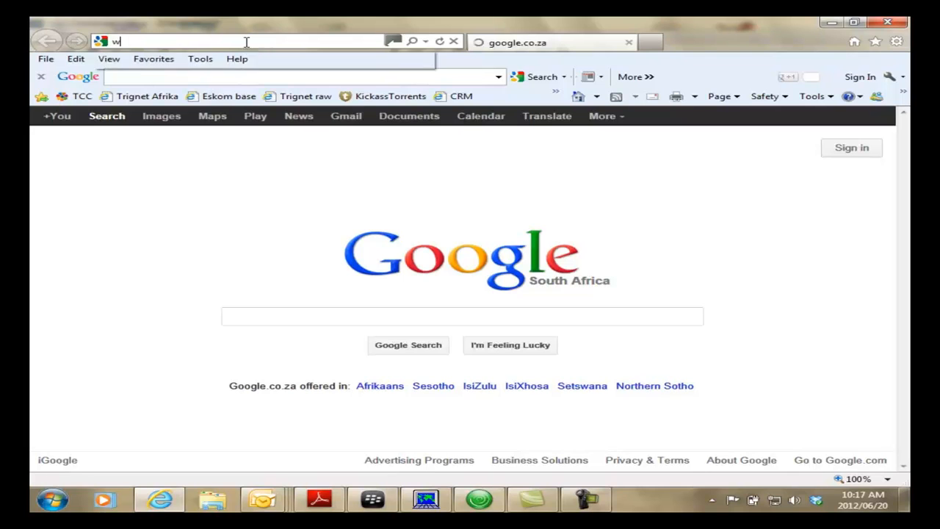
type("ww.trignet.co.za")
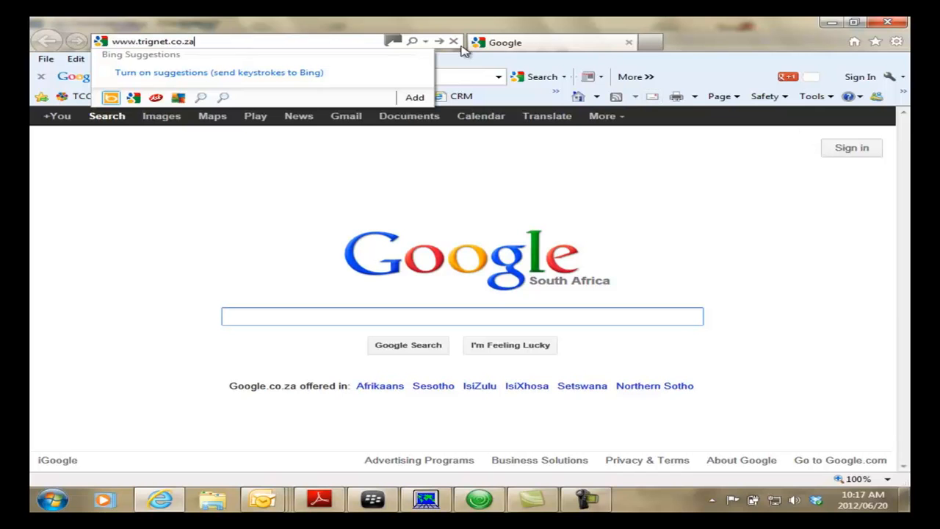
left_click(439, 43)
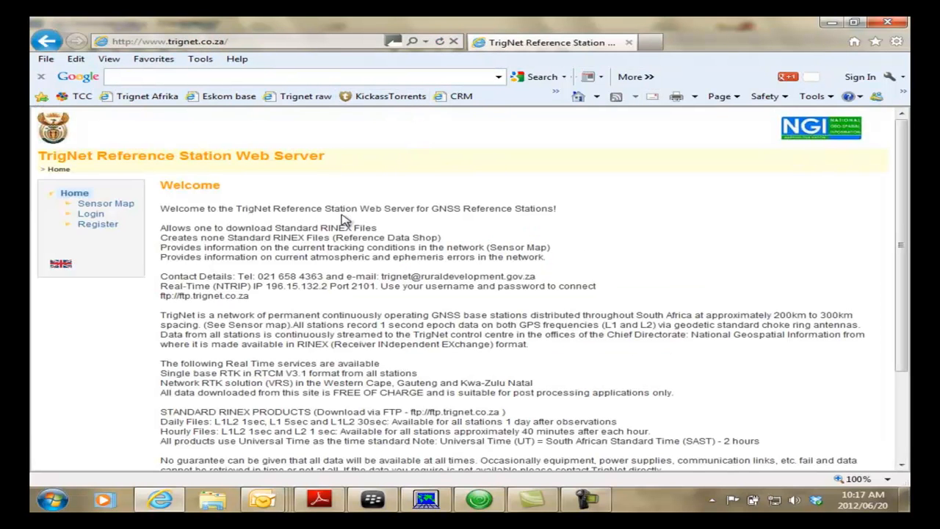
Step: Examine the personal data fields on TrigNet's account registration page
left_click(99, 224)
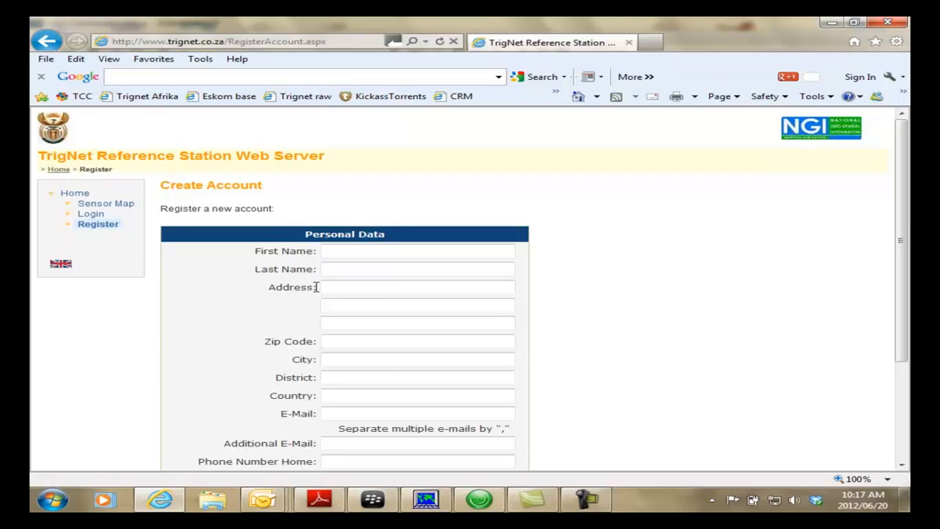
scroll(384, 304, "down", 3)
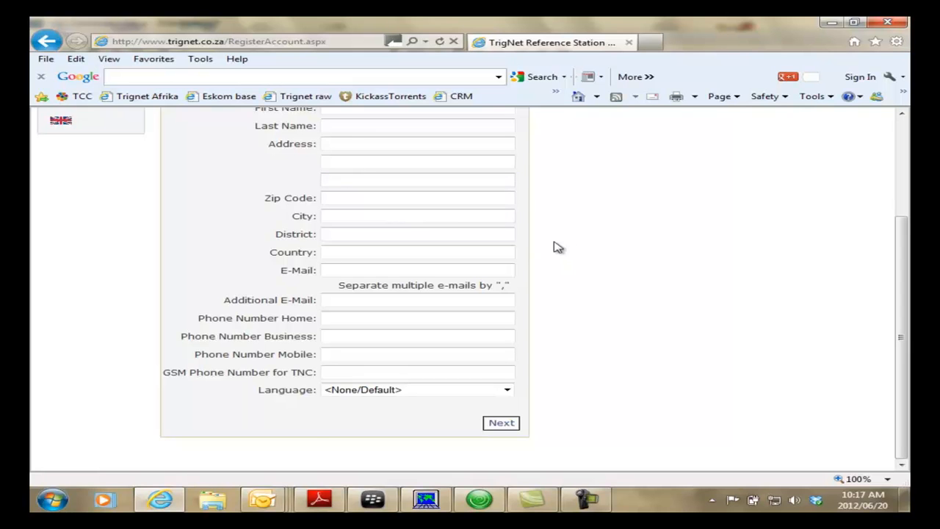
scroll(451, 313, "up", 3)
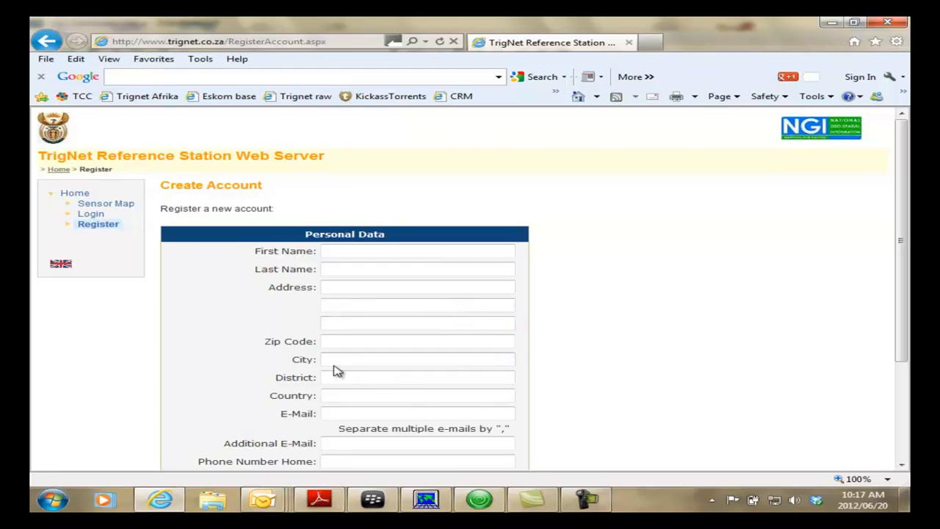
Step: Log in to the TrigNet web server with the account's user name and password
left_click(90, 215)
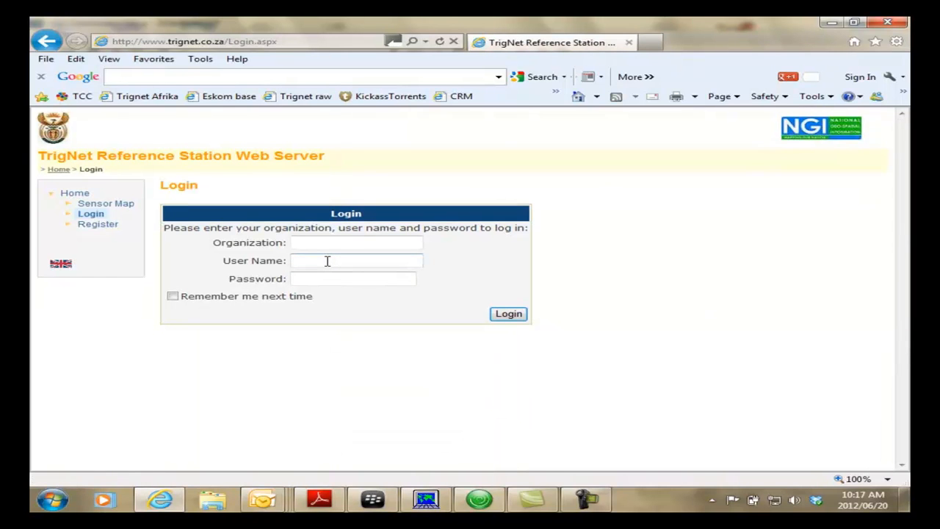
key("Tab")
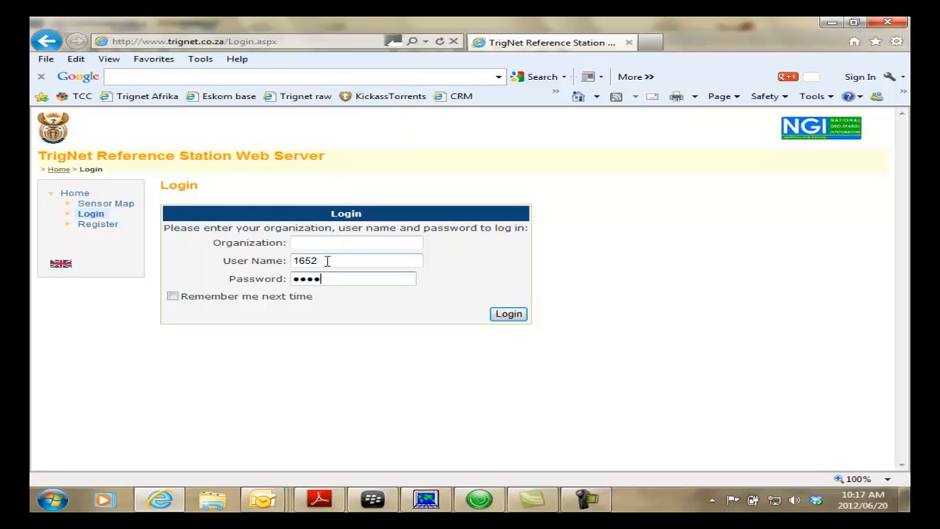
left_click(510, 316)
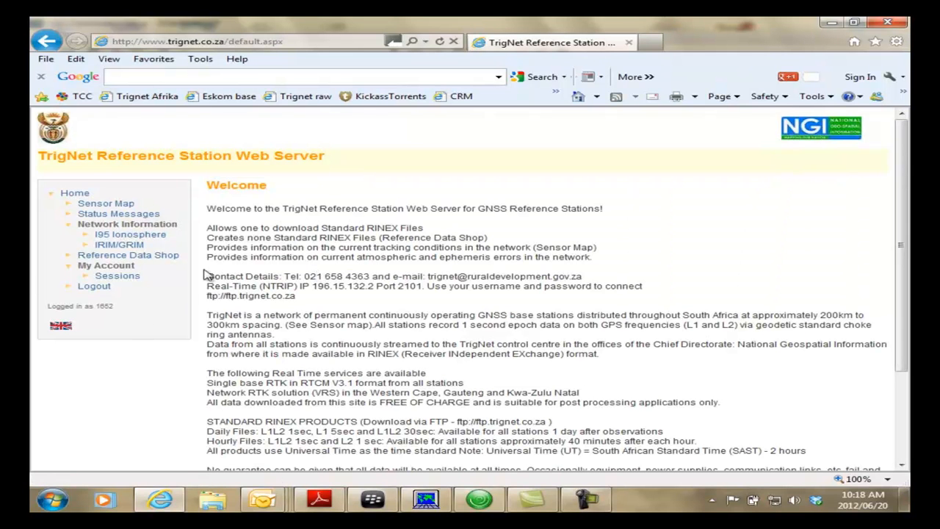
Step: Start a new Reference Data Shop order with Continuously Operating Reference Station (CORS) as the station type
left_click(136, 256)
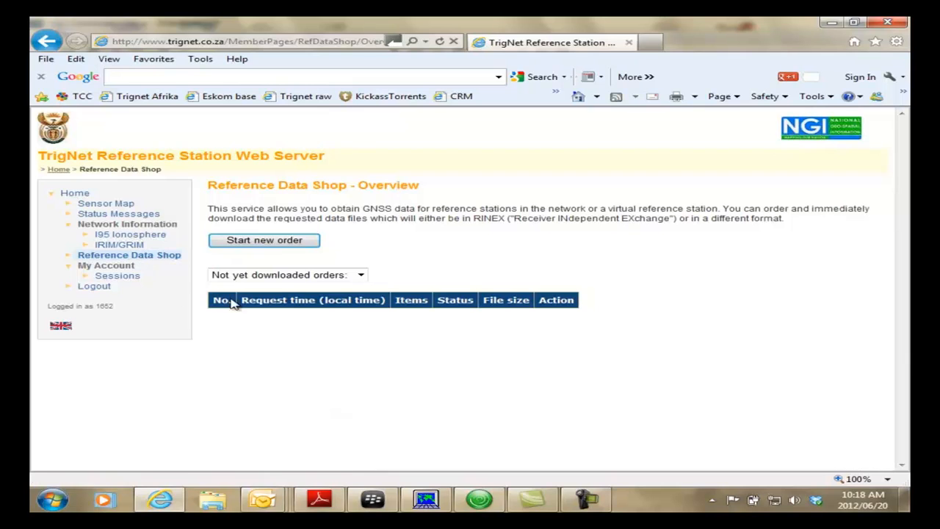
left_click(259, 245)
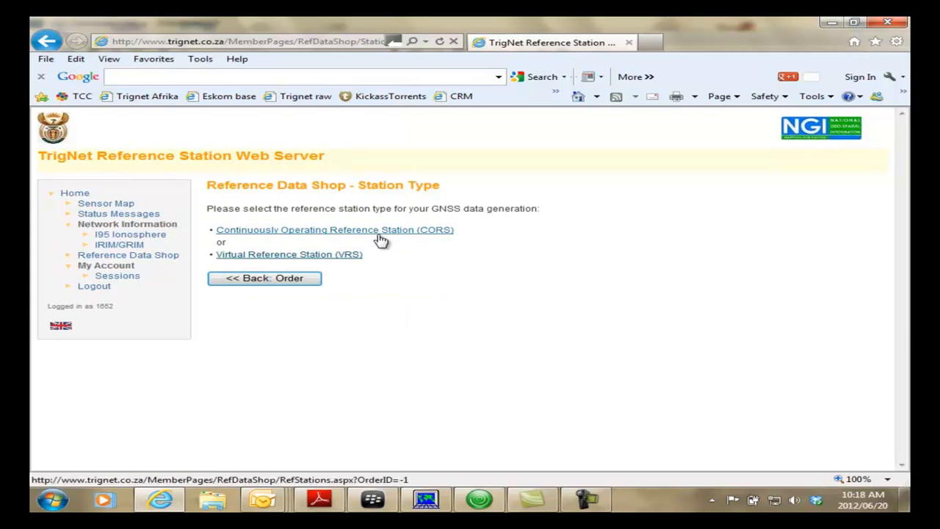
left_click(312, 230)
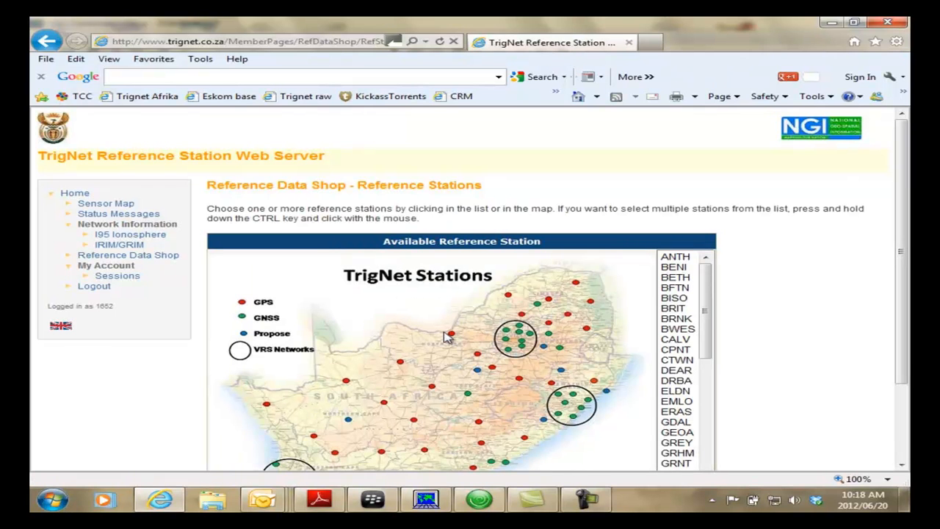
Step: Choose the DRBA reference station for the order and continue to the time selection
scroll(514, 358, "down", 1)
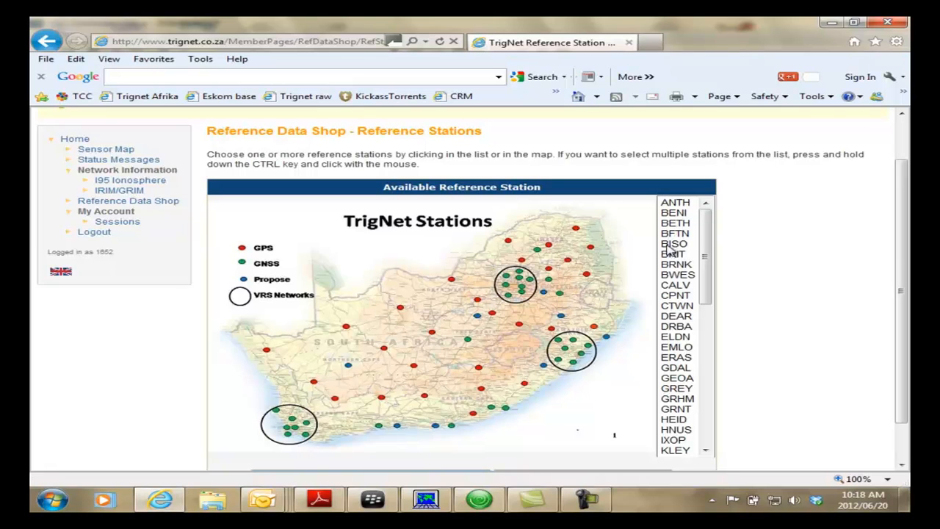
left_click(676, 327)
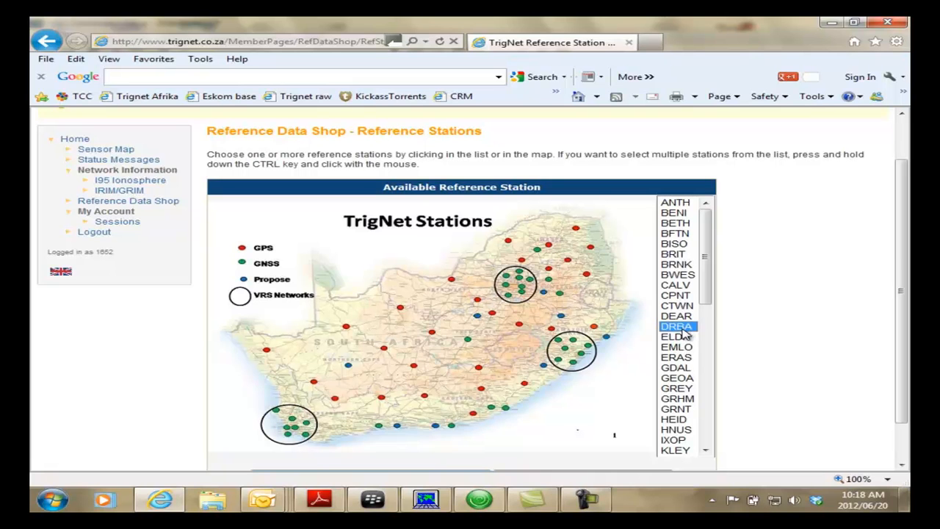
scroll(897, 308, "down", 2)
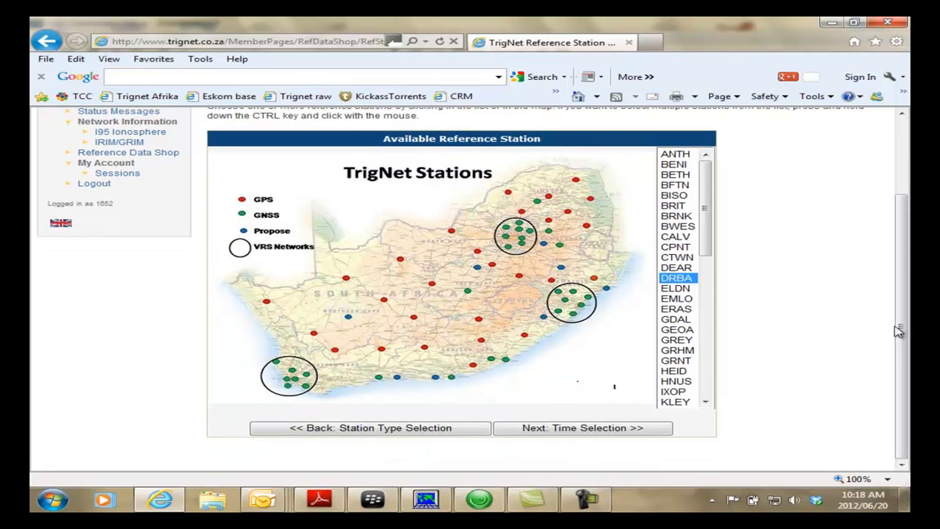
left_click(588, 430)
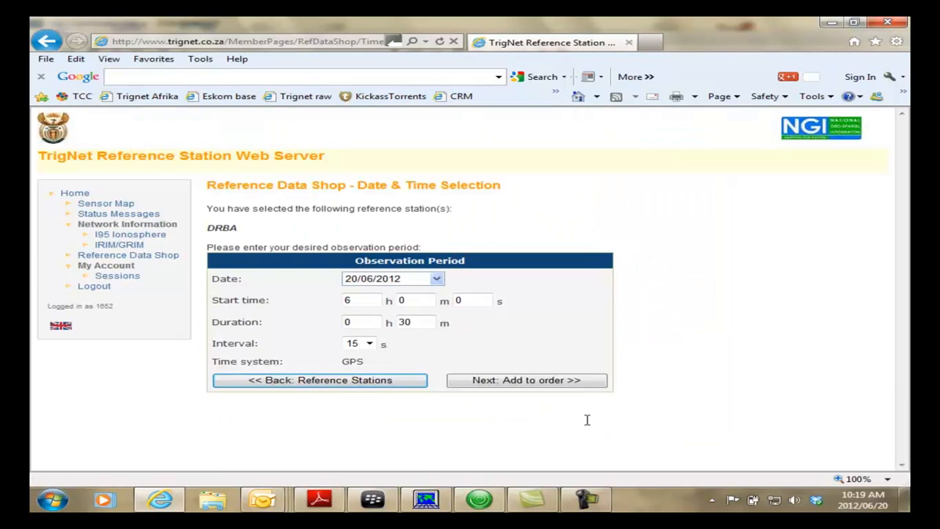
Step: Set the observation period's date to 21/02/2012
left_click(438, 280)
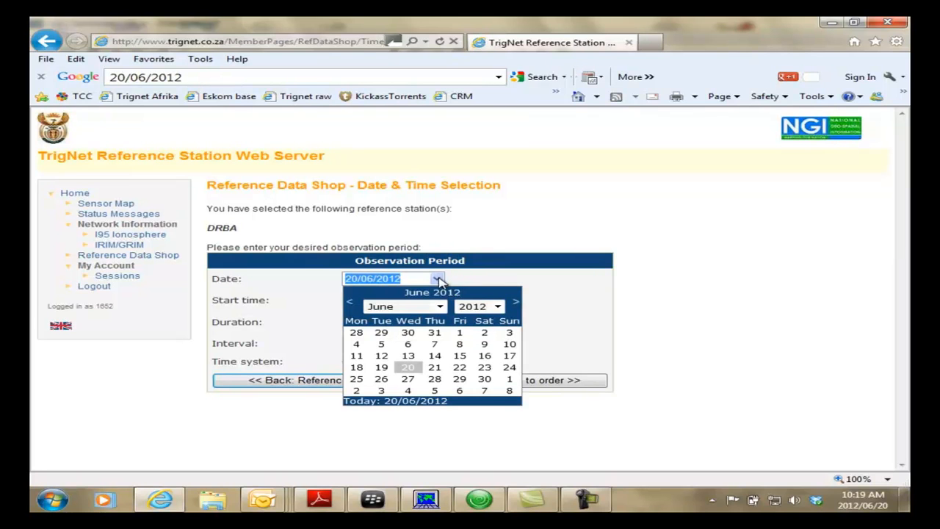
left_click(351, 305)
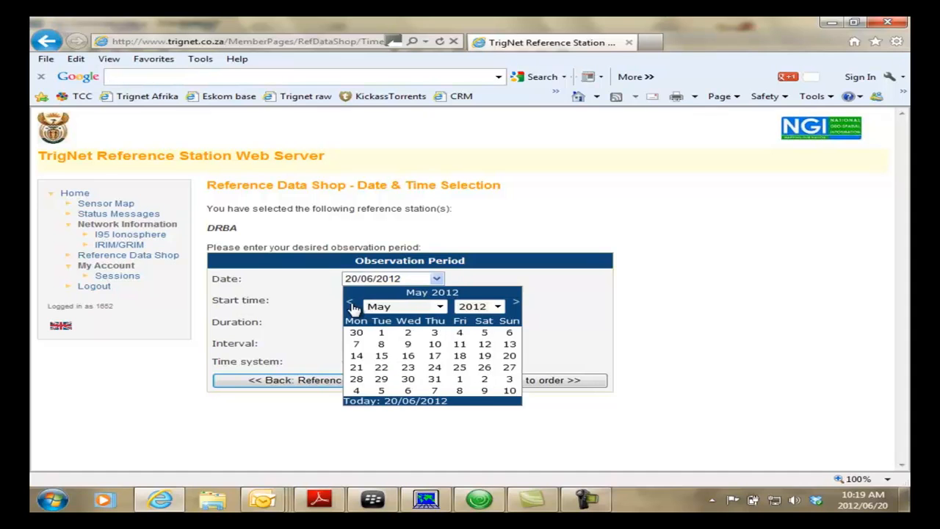
left_click(350, 305)
left_click(351, 305)
left_click(351, 305)
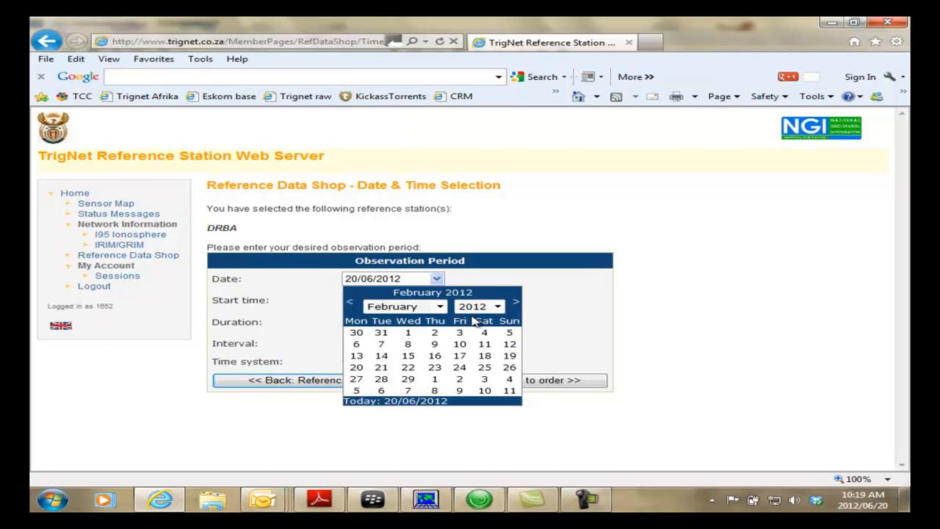
left_click(381, 367)
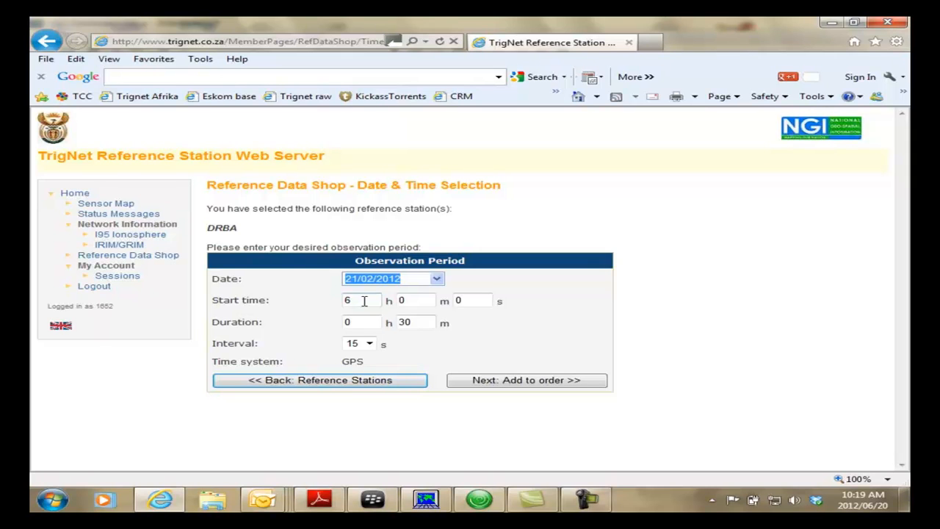
Step: Add an observation starting at 8 h, lasting 4 h 30 min with a 1 s interval, to the order and accept the Windows 7 Basic color scheme
left_click_drag(365, 301, 342, 302)
type("8")
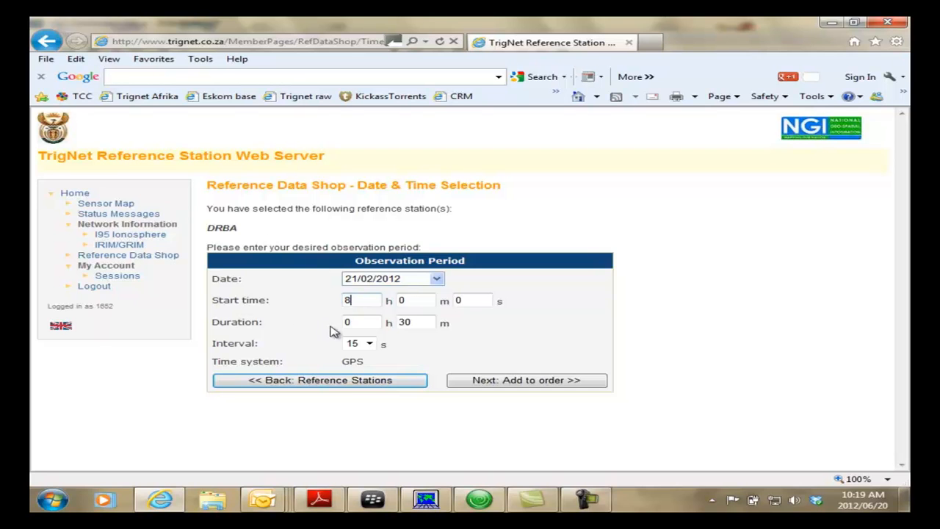
left_click_drag(369, 323, 323, 326)
type("4")
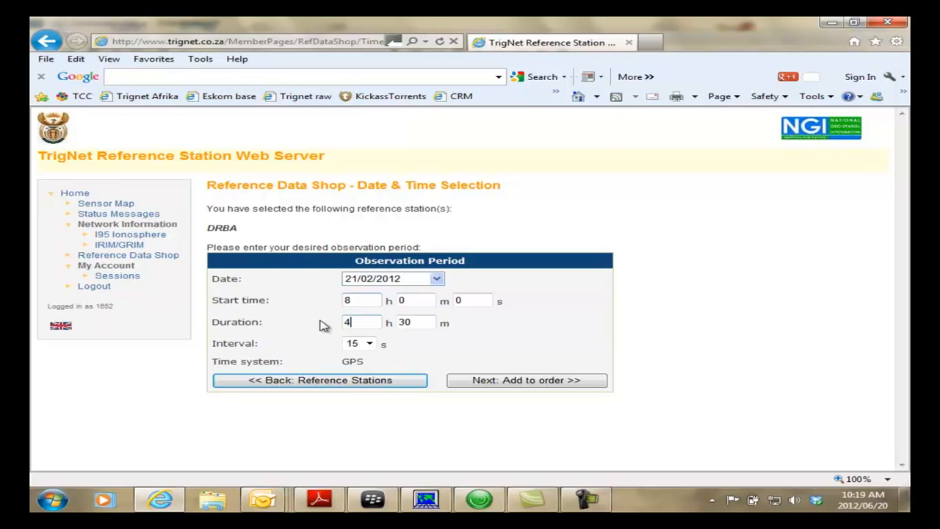
left_click(369, 343)
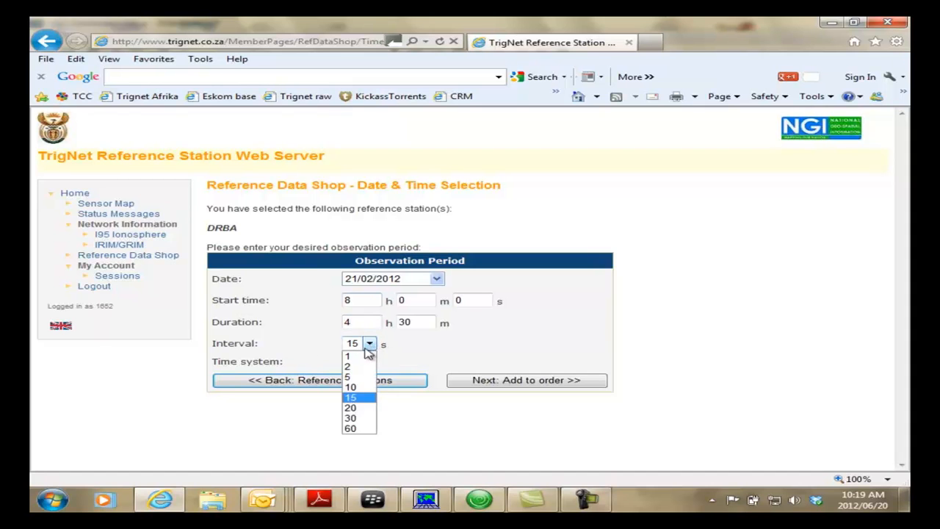
left_click(361, 357)
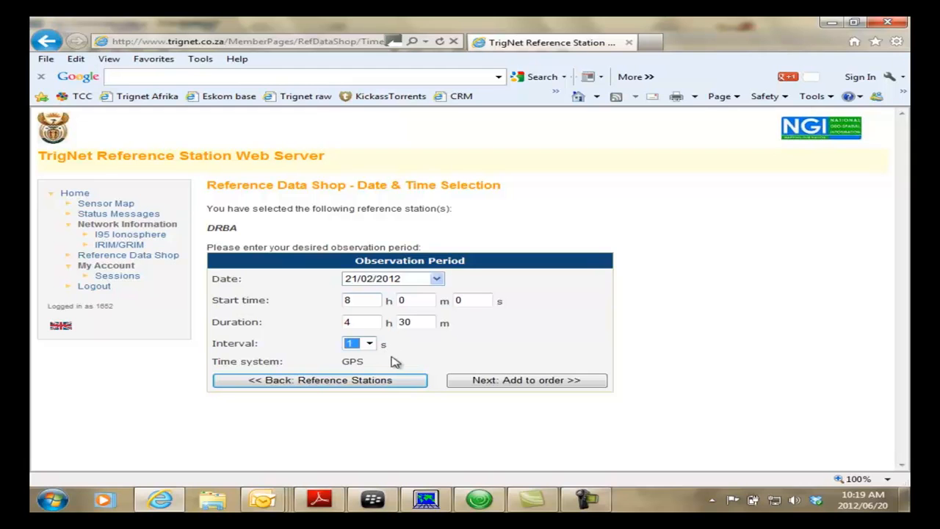
left_click(542, 381)
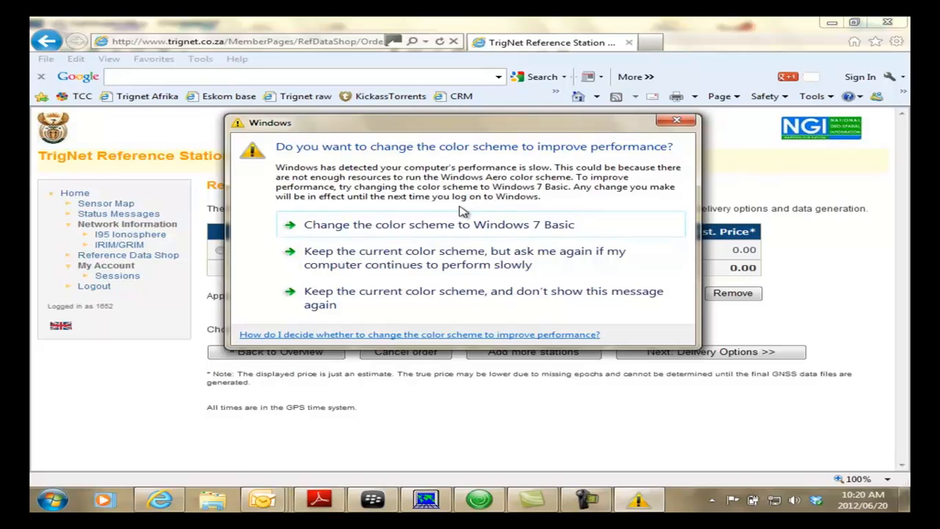
left_click(418, 226)
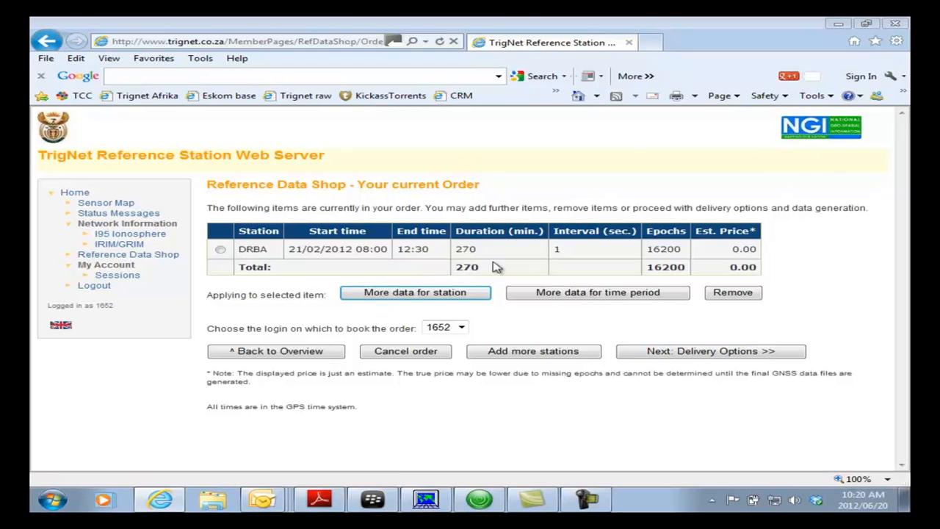
Step: Continue to the delivery options, choose RINEX 2.11 as the download file format and generate the order's data
left_click(712, 353)
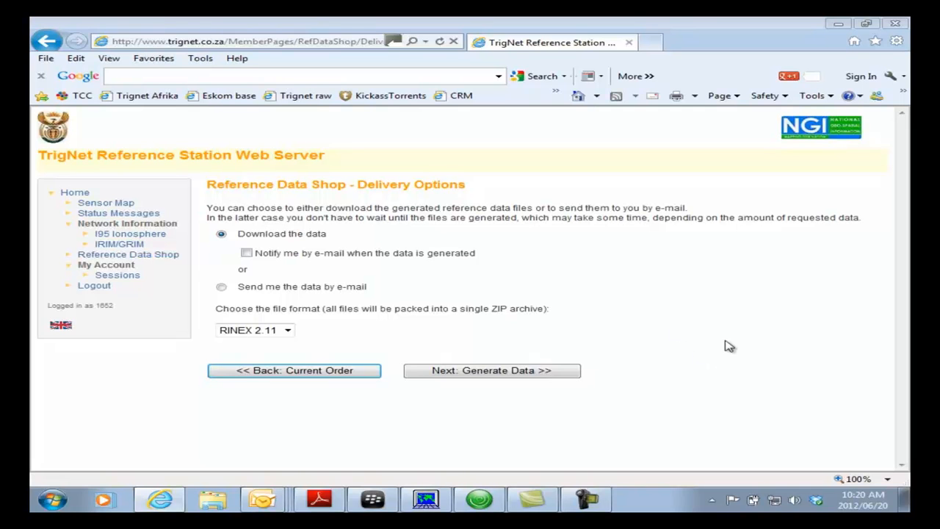
left_click(287, 333)
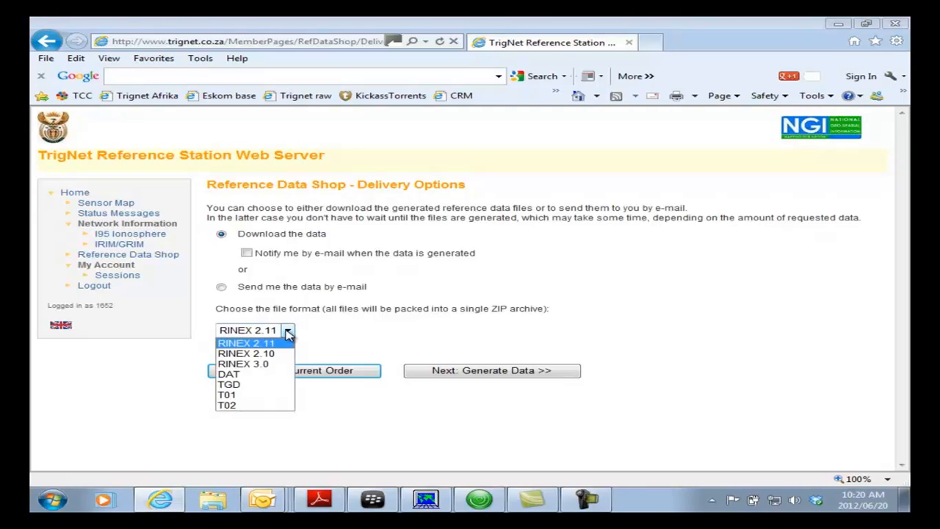
left_click(252, 343)
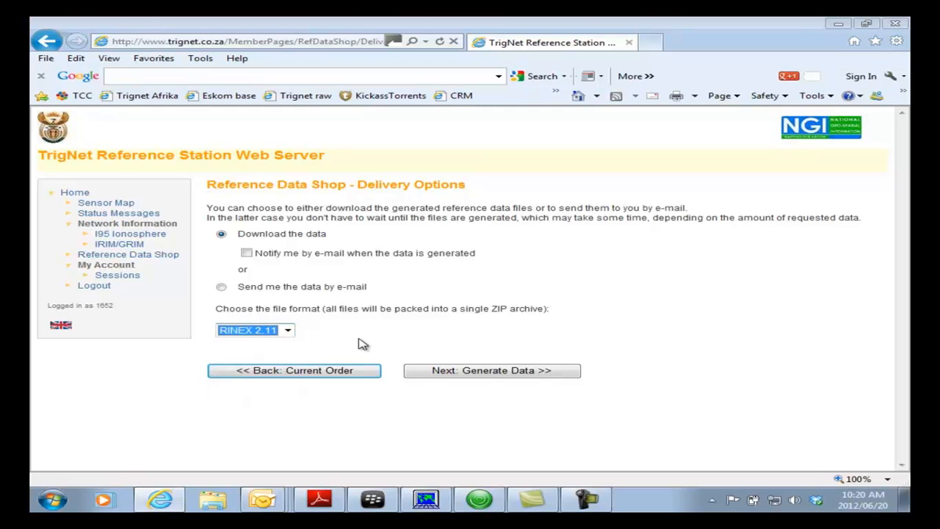
left_click(511, 373)
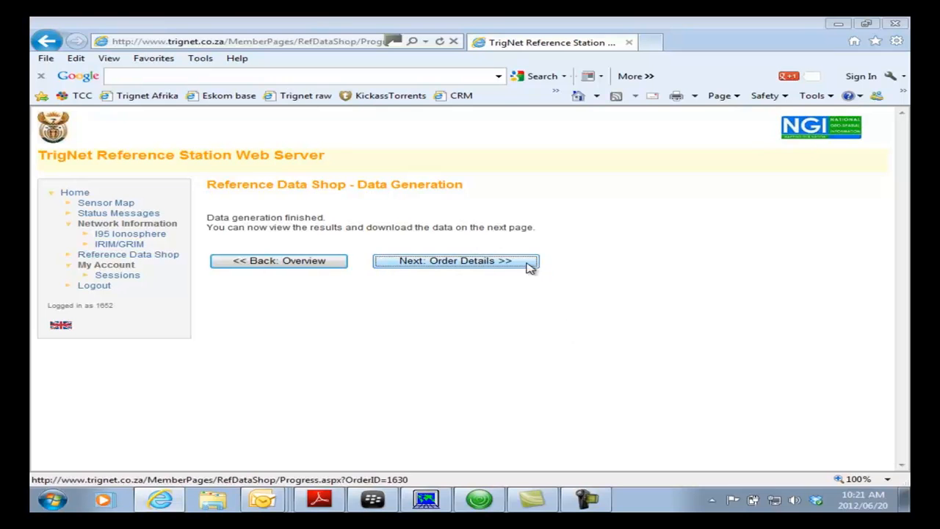
Step: Open the generated order's details and download its ZIP package, choosing to save it to a specified location
left_click(473, 264)
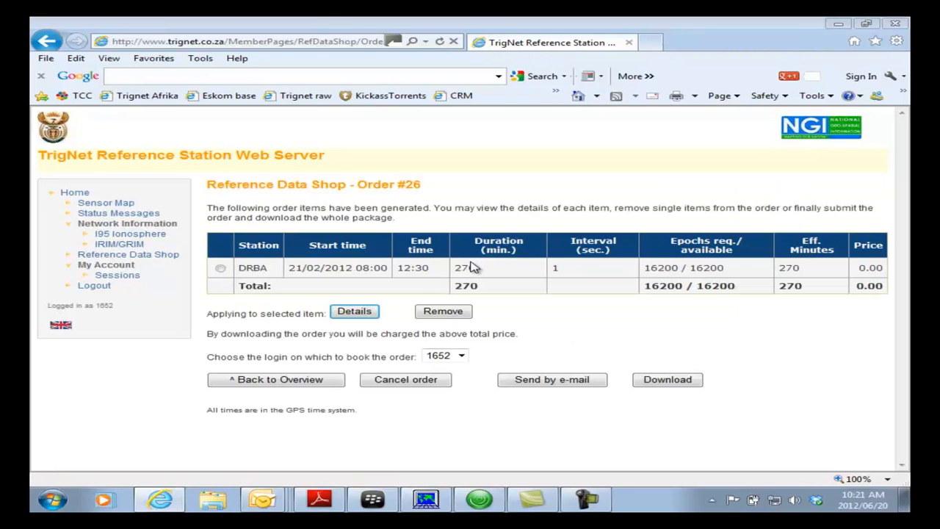
left_click(669, 380)
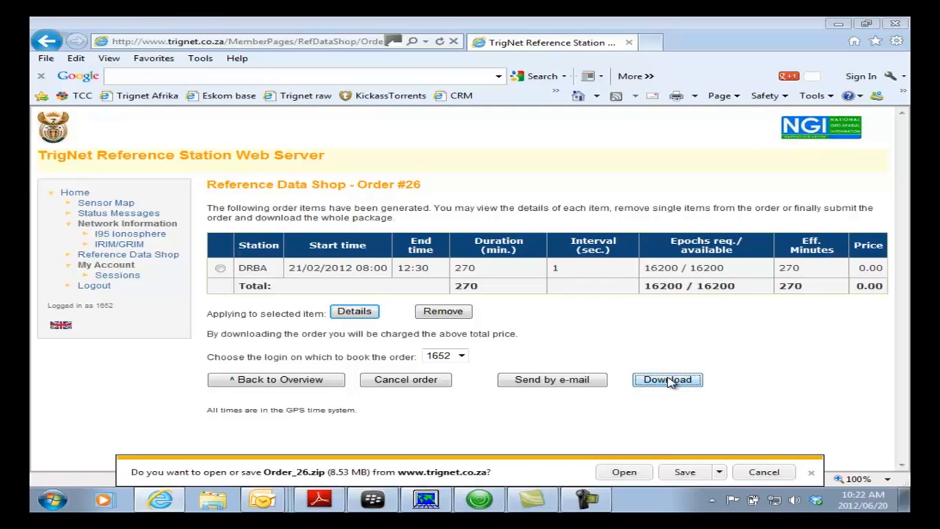
left_click(719, 472)
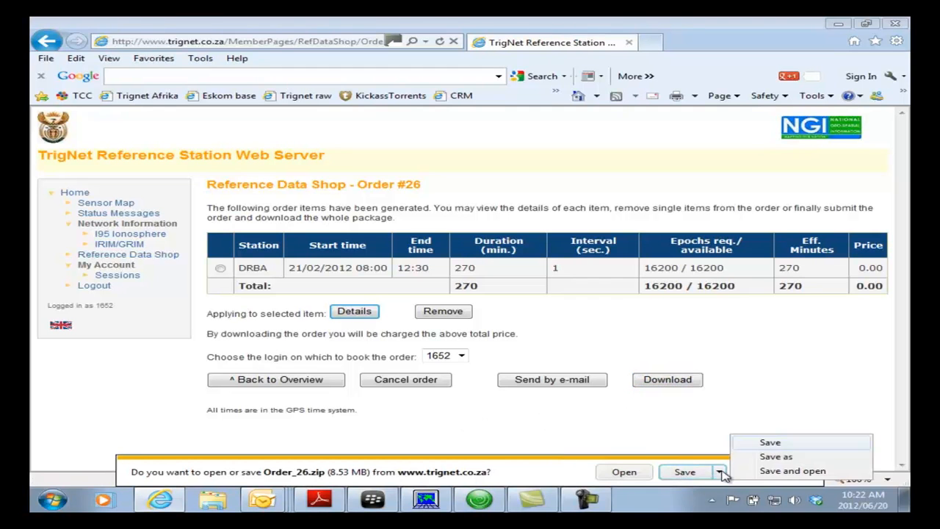
left_click(775, 456)
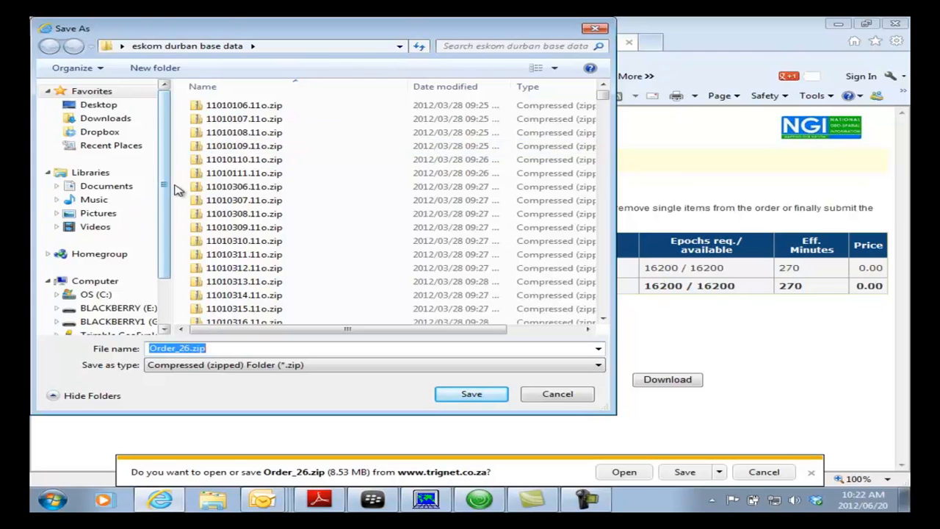
Step: Create a folder named "Trignet Durban base data" on the Desktop for the download
mouse_move(168, 185)
left_mouse_down()
mouse_move(168, 251)
mouse_move(166, 175)
left_mouse_up()
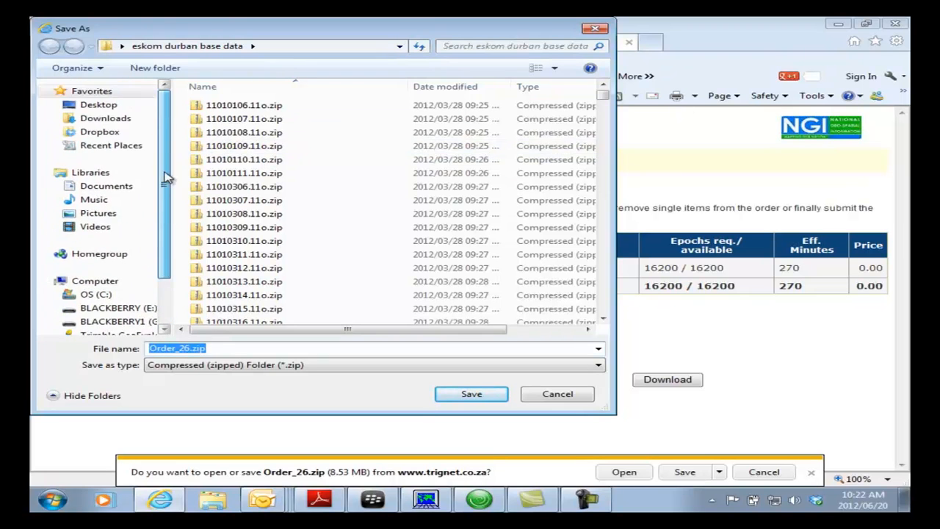
left_click(107, 107)
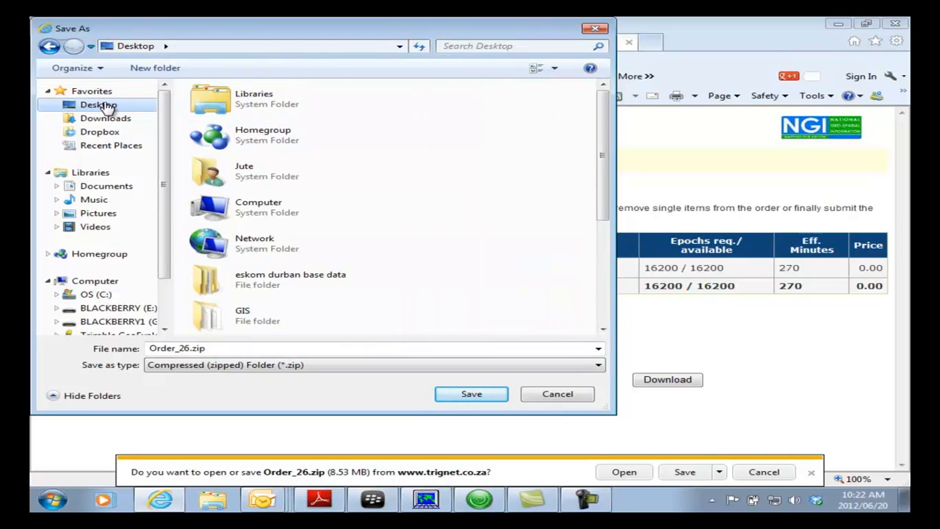
scroll(440, 257, "down", 2)
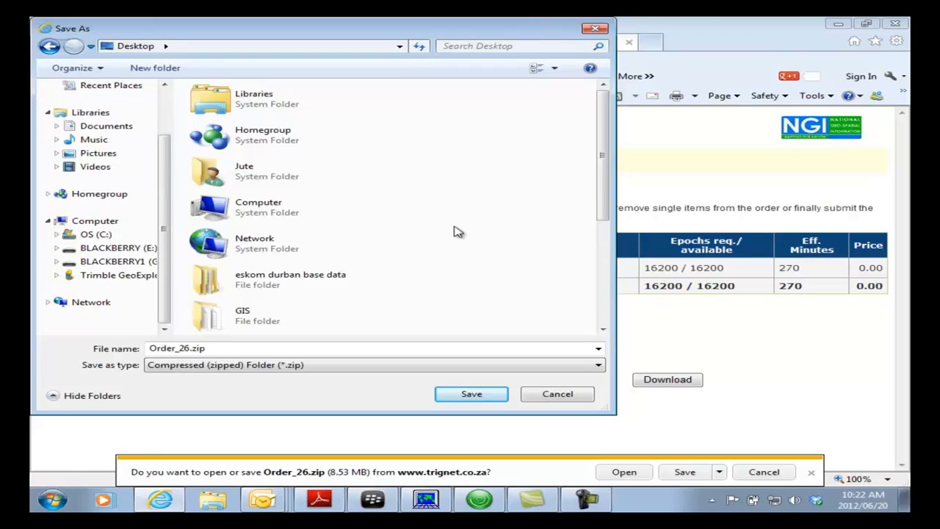
left_click_drag(606, 168, 621, 201)
right_click(324, 250)
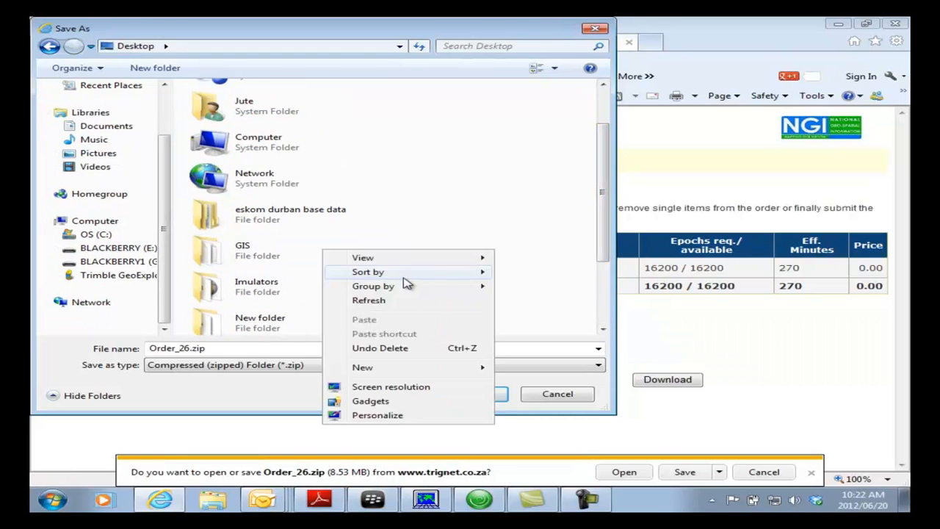
left_click(412, 373)
left_click(534, 191)
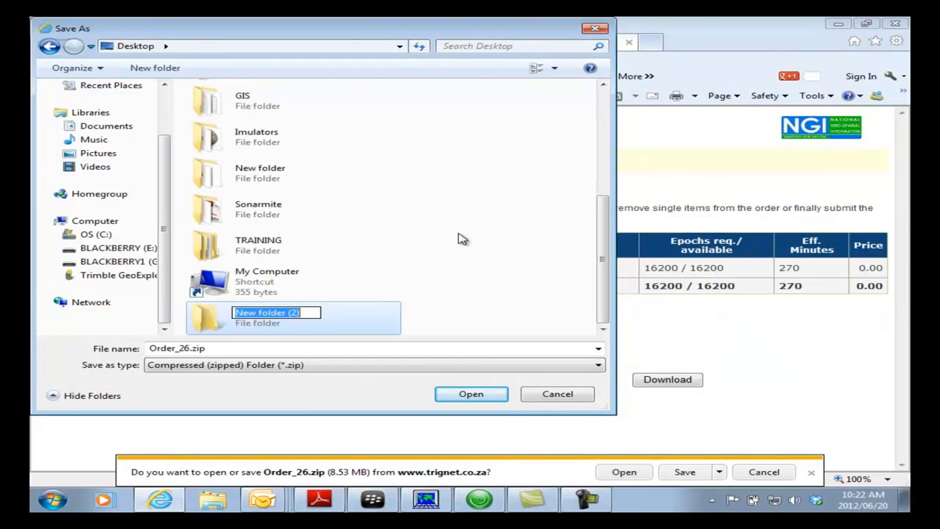
type("r")
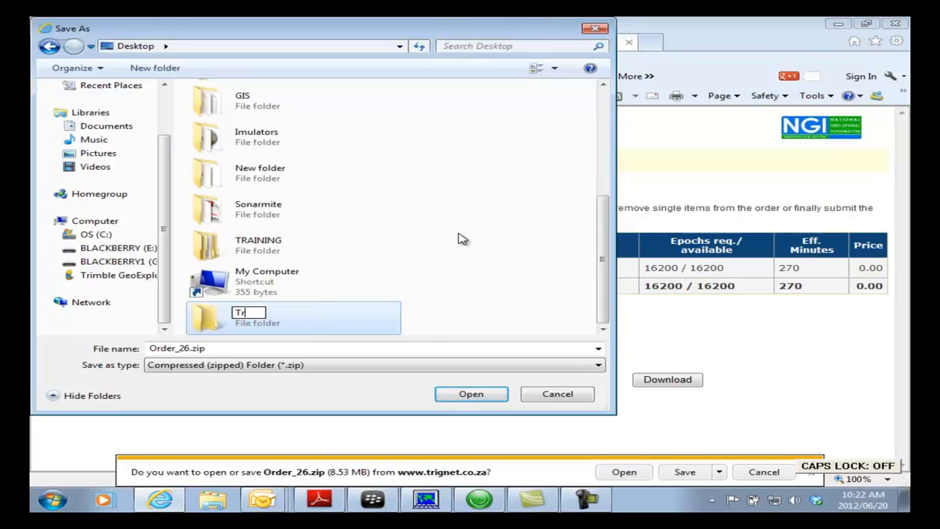
type("ignet Burban b")
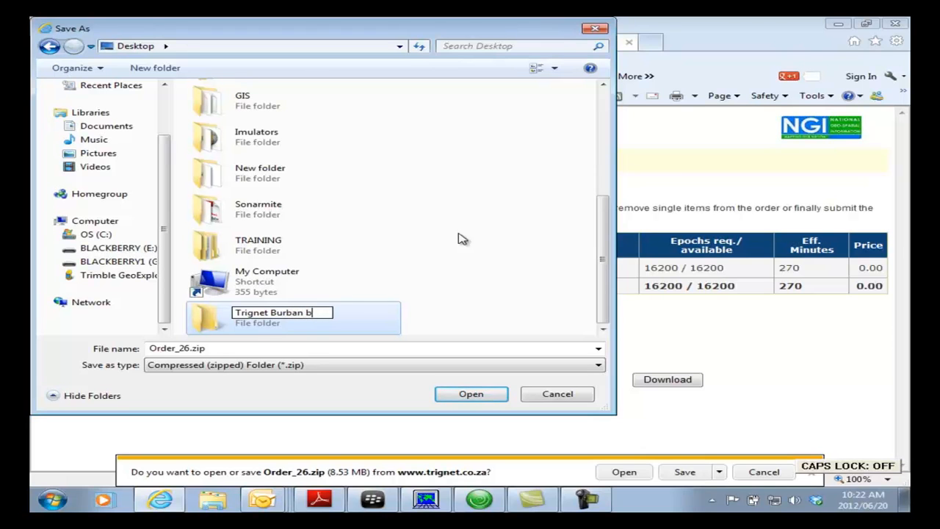
type("ase data")
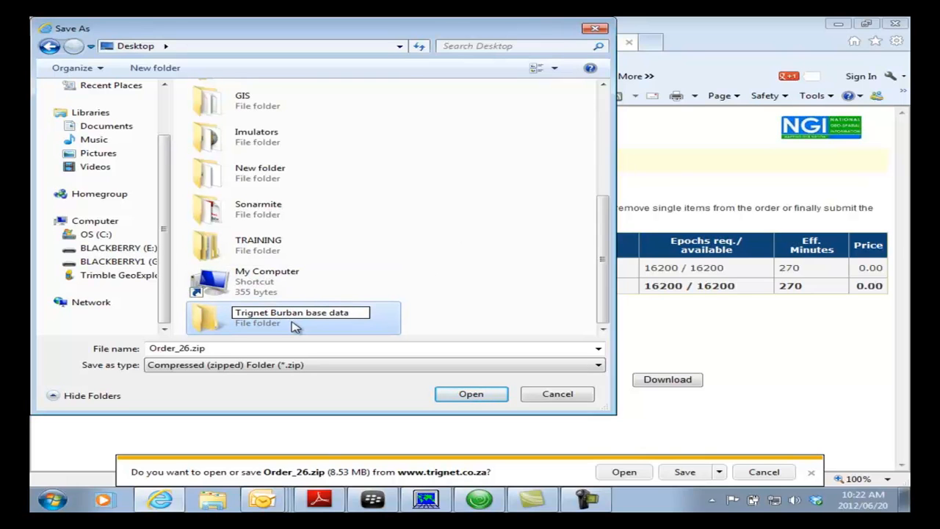
key("BackSpace")
type("d")
key("BackSpace")
type("D")
key("Caps_Lock")
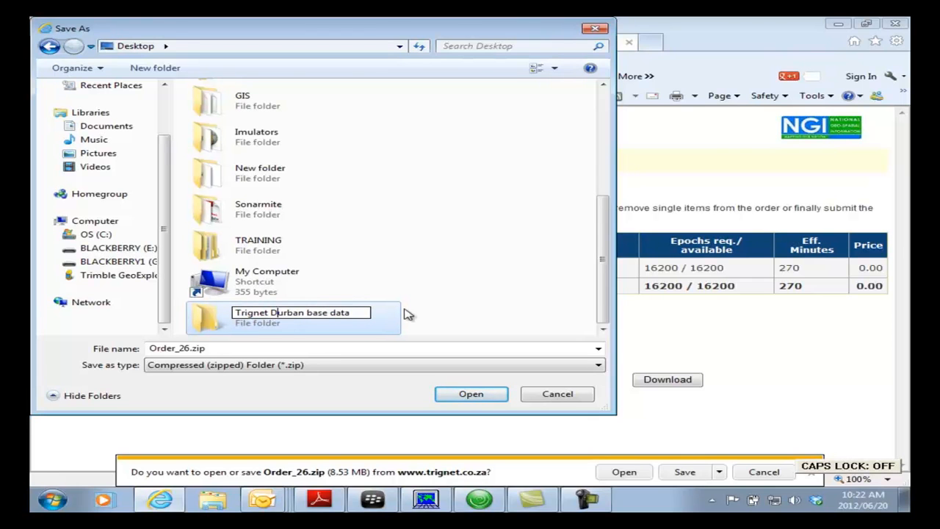
left_click(476, 309)
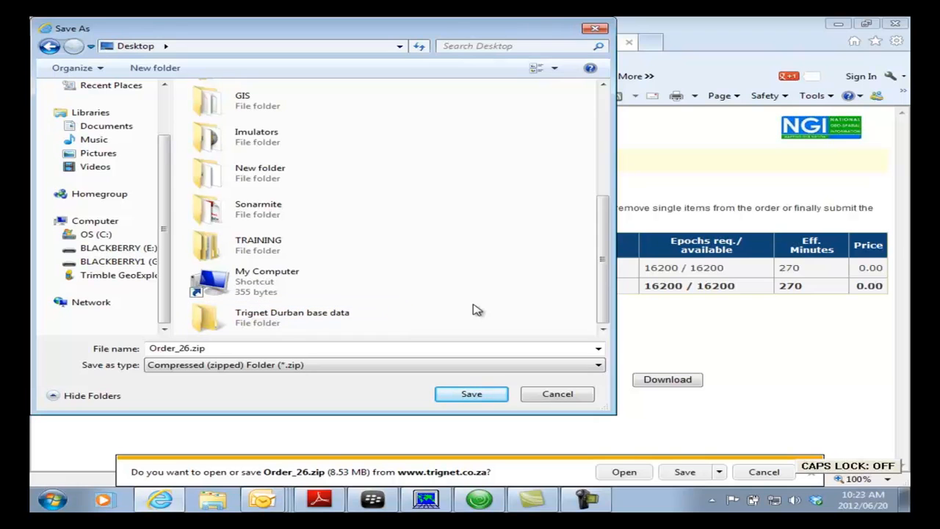
Step: Save the order's ZIP file into the Trignet Durban base data folder and dismiss the finished download's notification
double_click(271, 318)
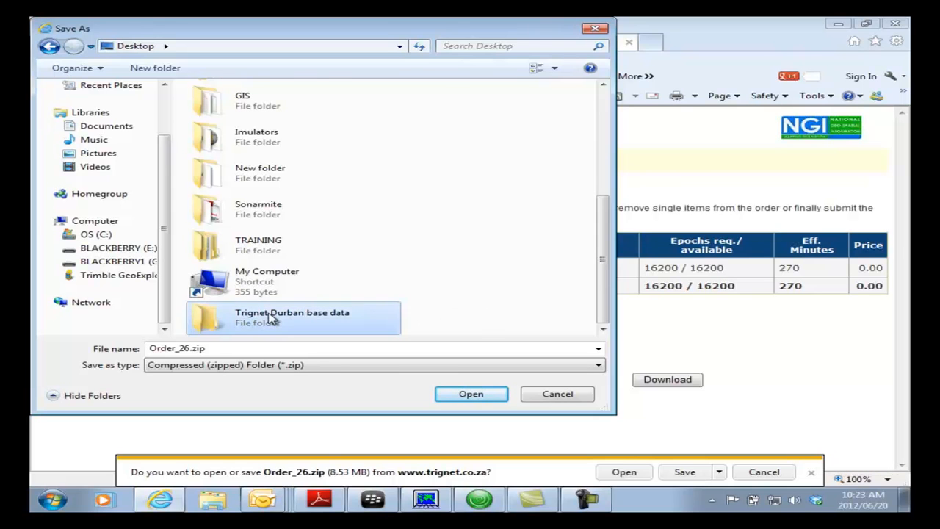
left_click(480, 396)
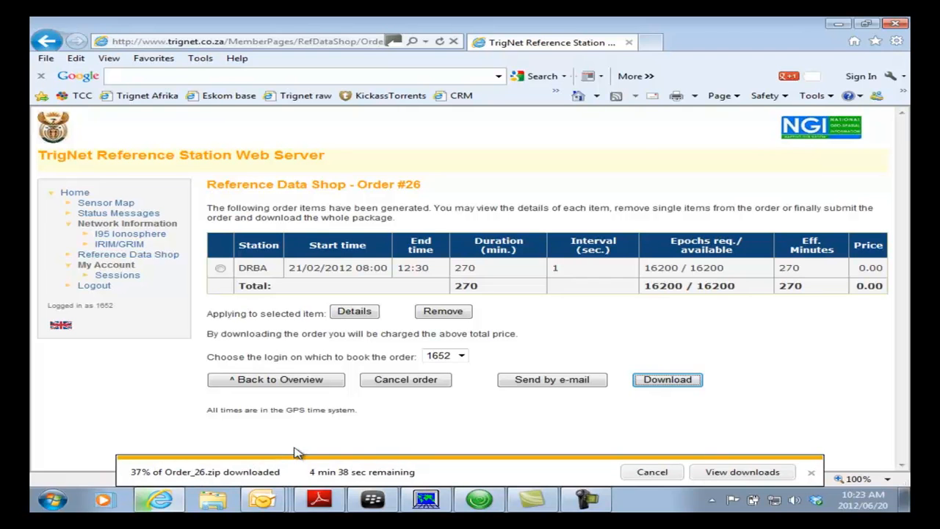
left_click(587, 500)
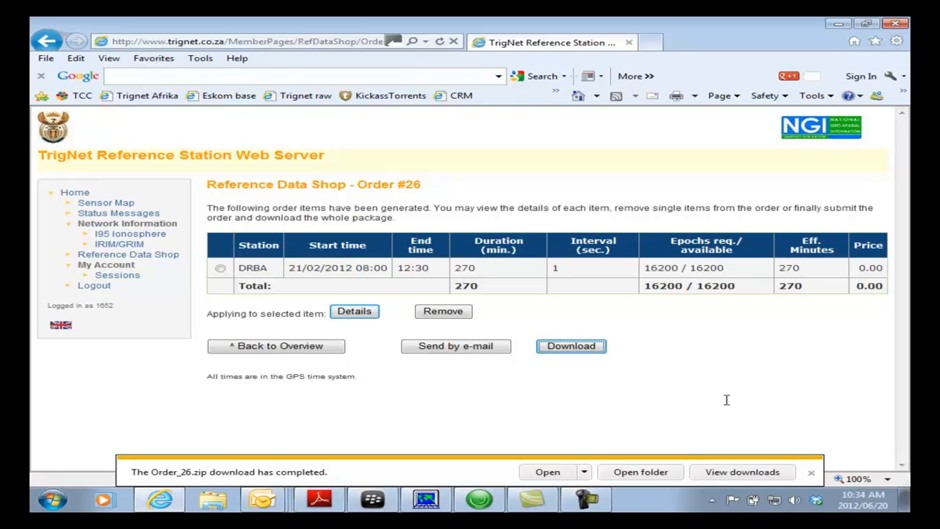
left_click(811, 475)
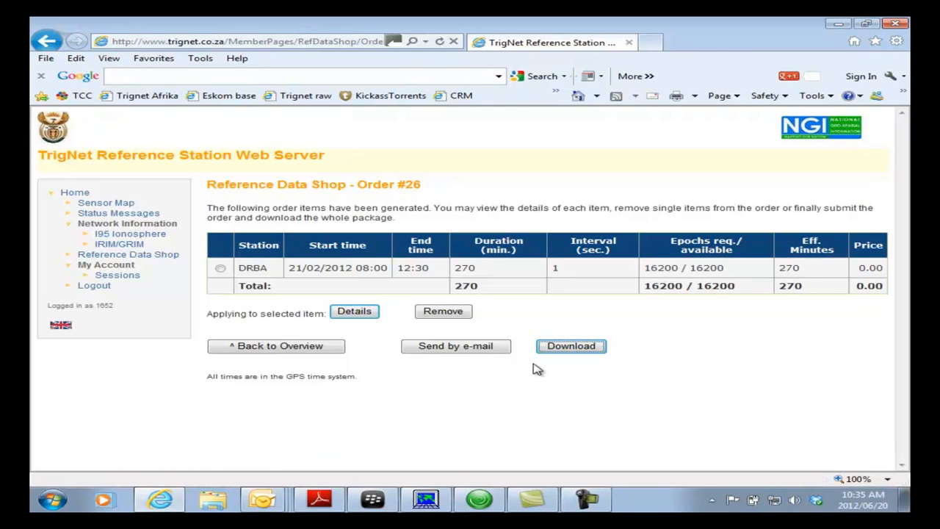
Step: Switch to GPS Pathfinder Office and start differential correction of STADIUM.SSF, using automatic carrier and code processing with a single base provider, up to the base data choice
left_click(837, 27)
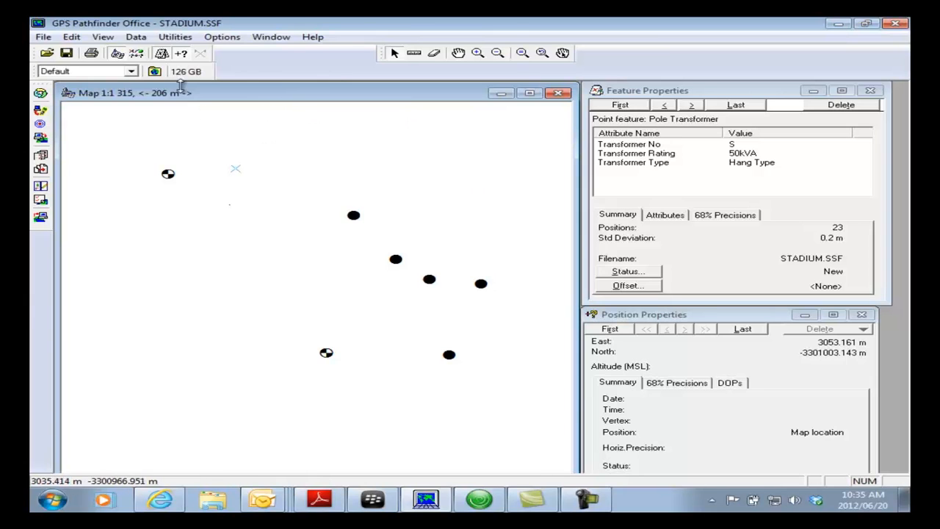
left_click(167, 40)
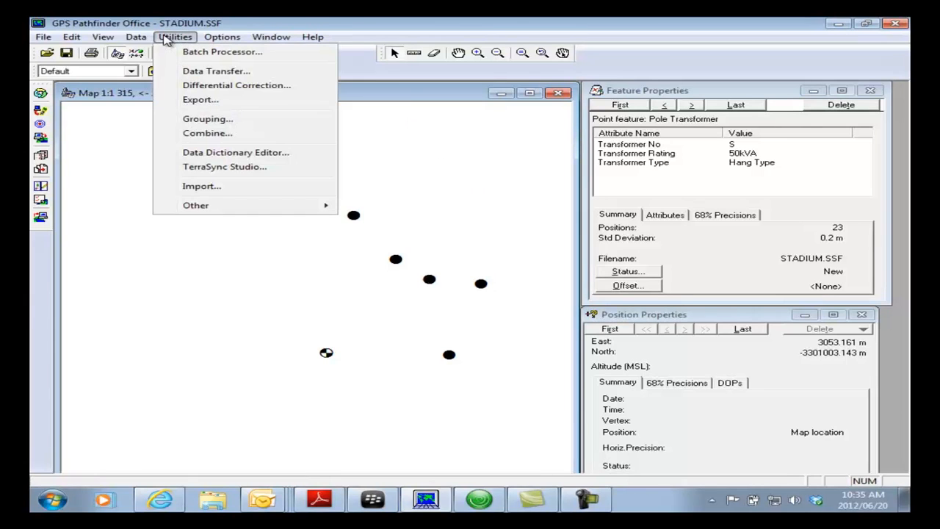
left_click(239, 86)
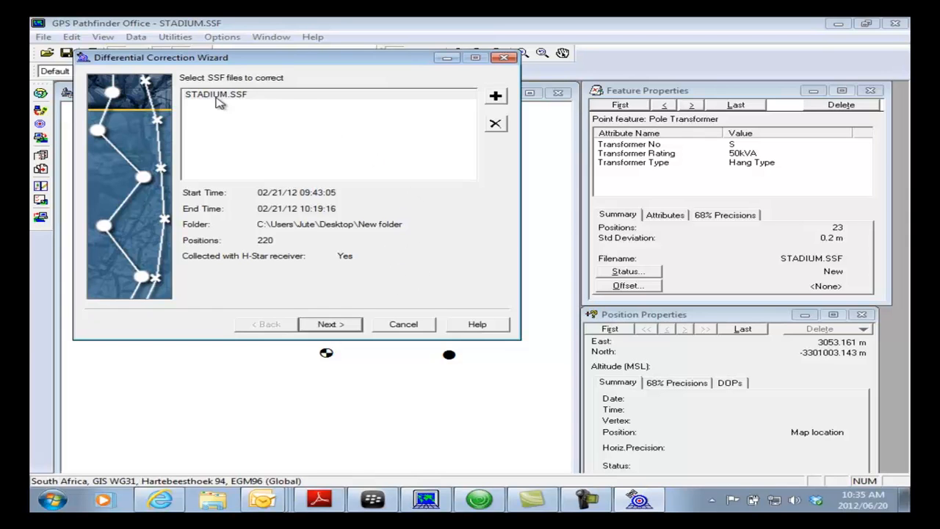
left_click(330, 324)
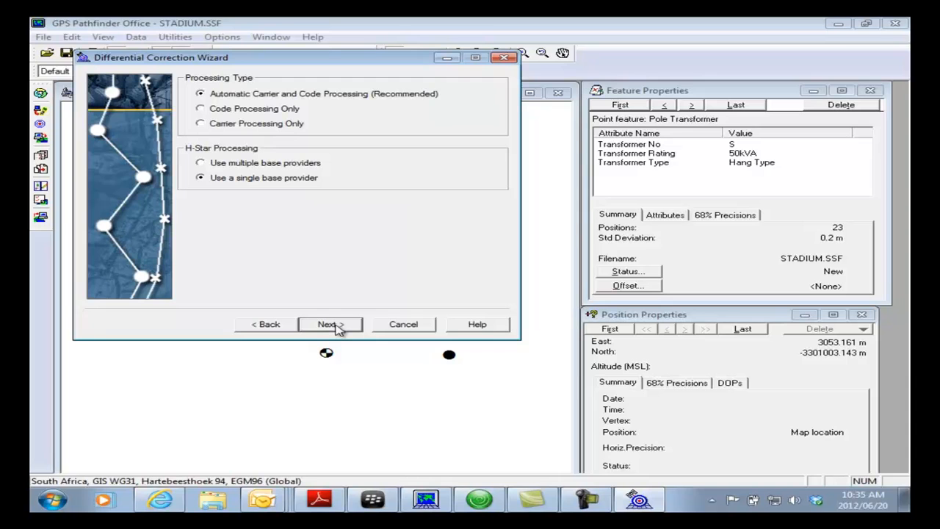
left_click(337, 328)
left_click(337, 327)
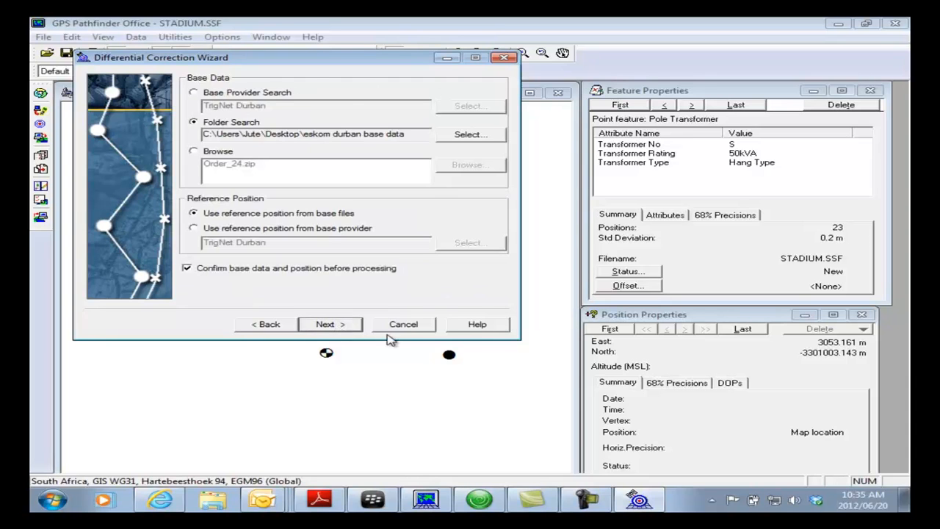
Step: Set the base data source to a folder search in the Desktop's Trignet Durban base data folder
left_click(209, 93)
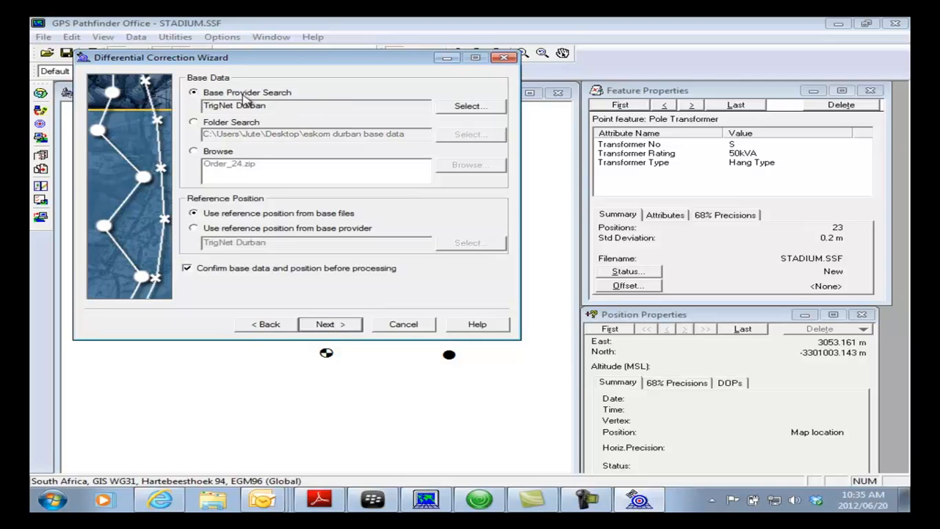
left_click(195, 122)
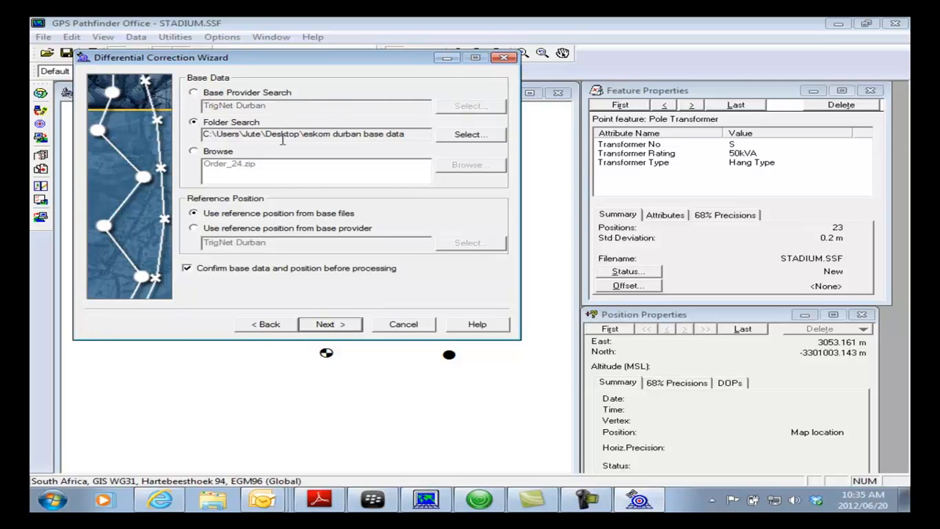
left_click(469, 136)
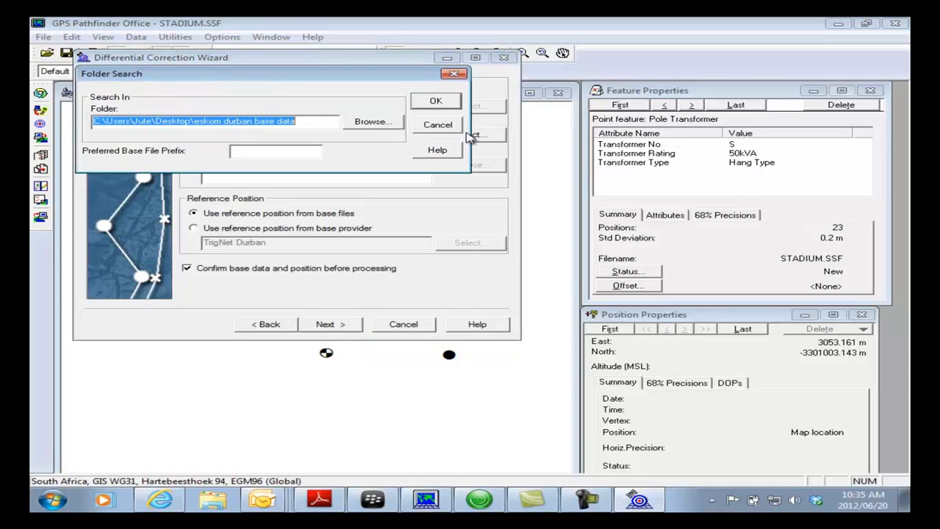
left_click(367, 121)
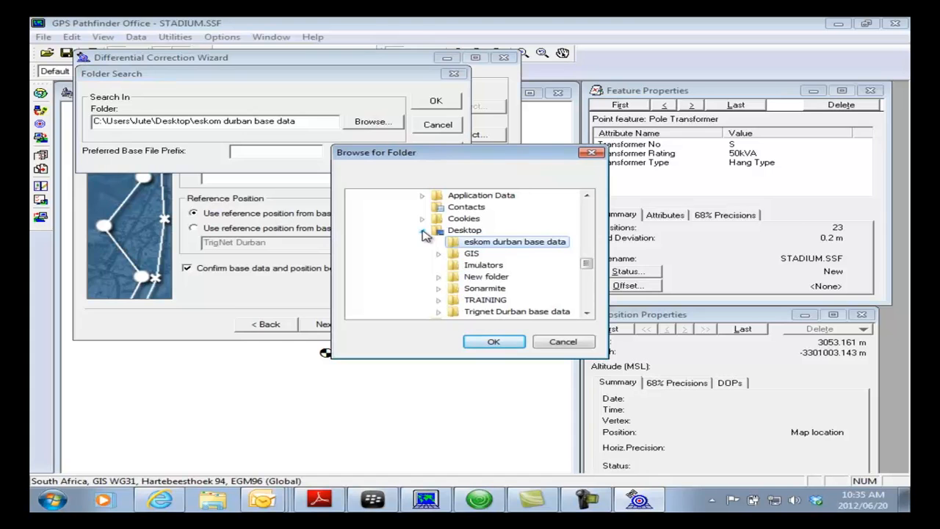
left_click(587, 313)
left_click(588, 315)
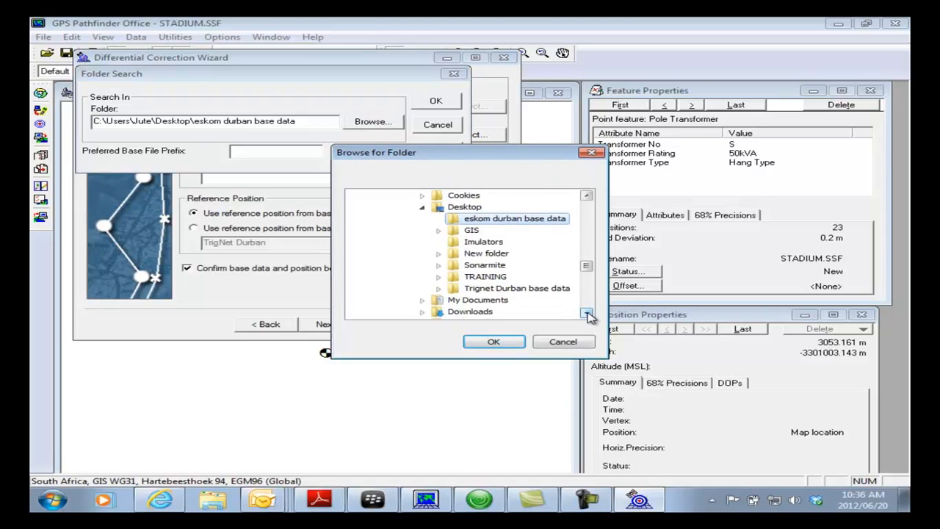
left_click(510, 289)
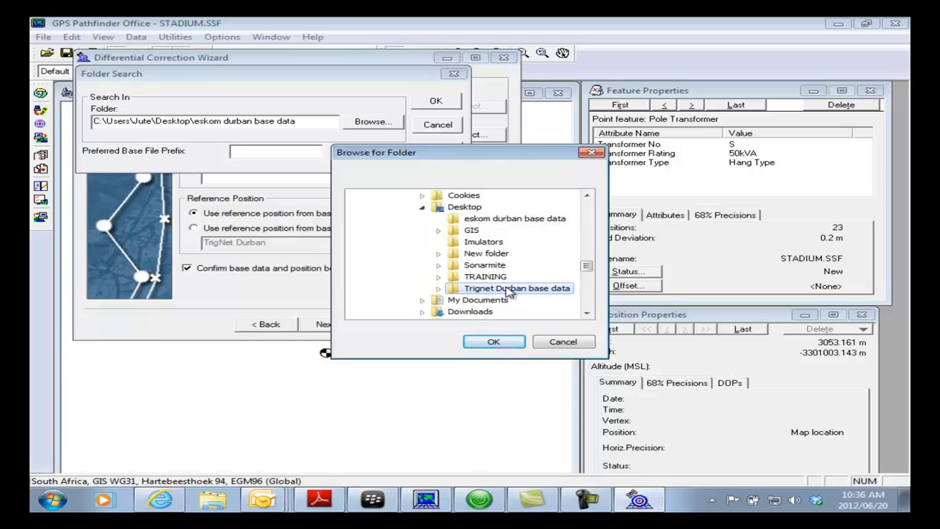
left_click(495, 343)
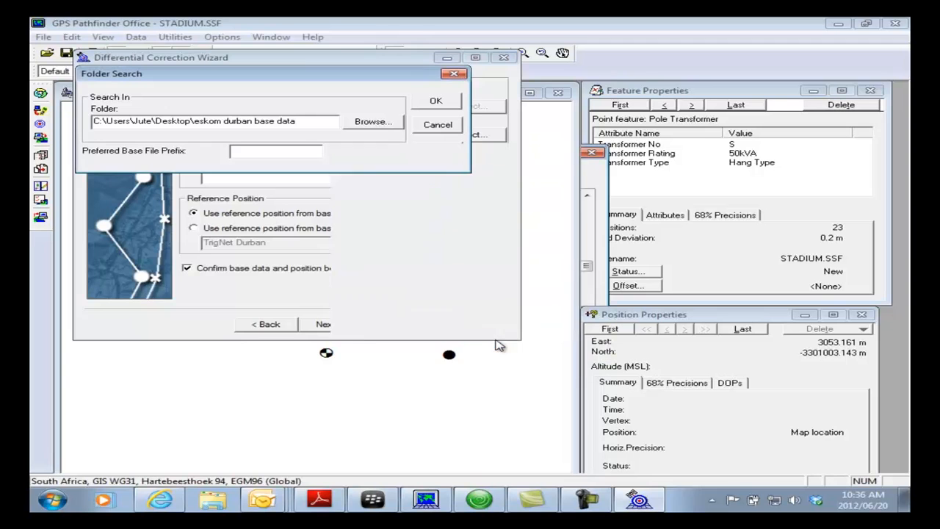
left_click(448, 103)
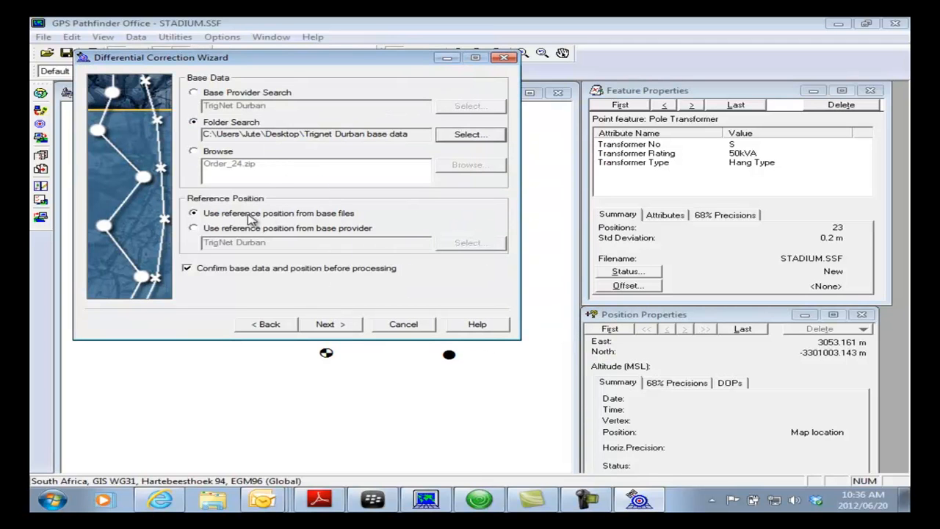
Step: Use the reference position from the base files and continue to the output settings, keeping the input file's folder and a unique filename
left_click(194, 228)
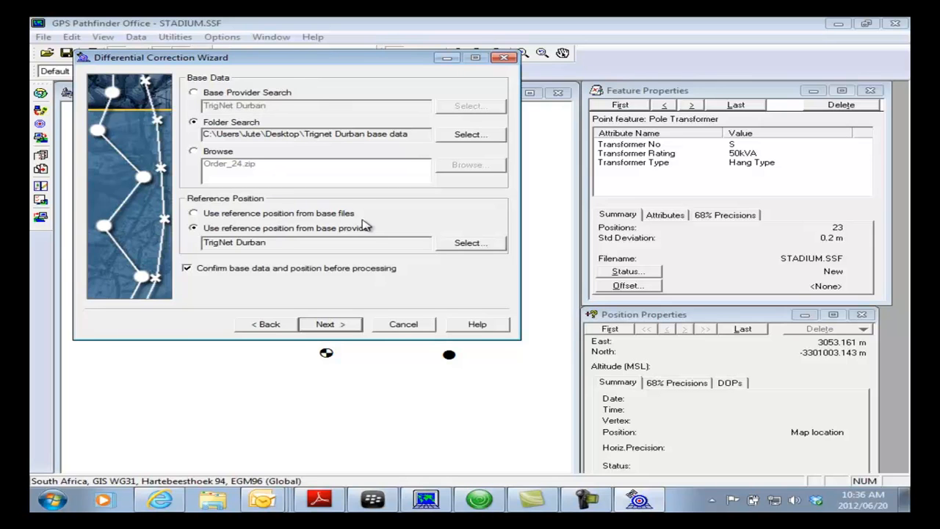
left_click(195, 213)
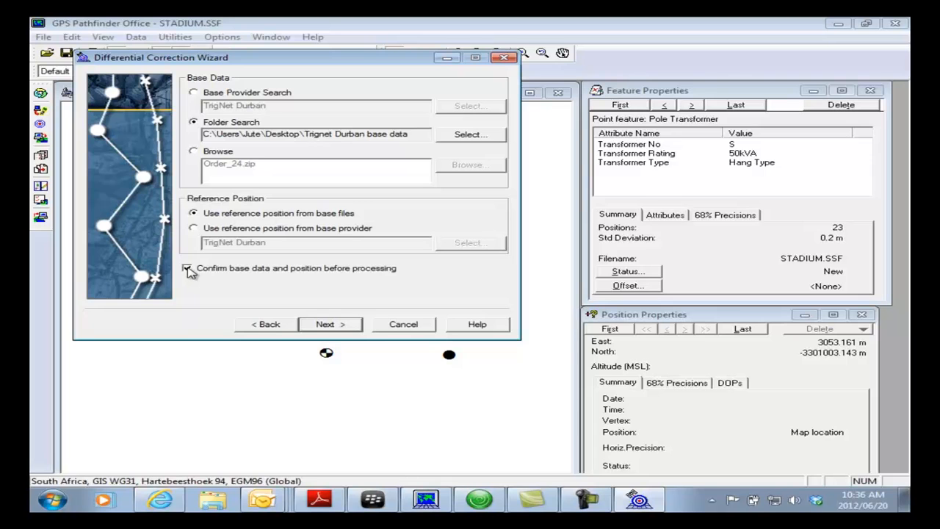
left_click(340, 325)
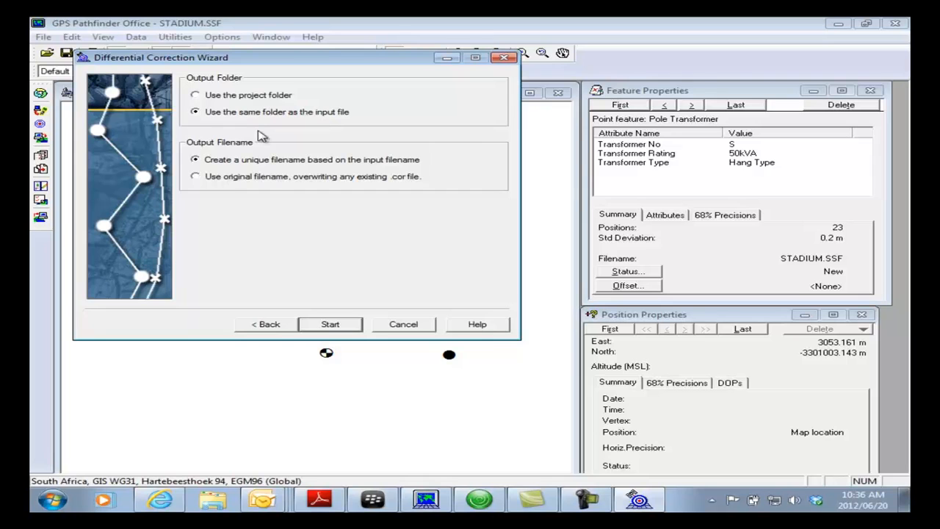
left_click(267, 324)
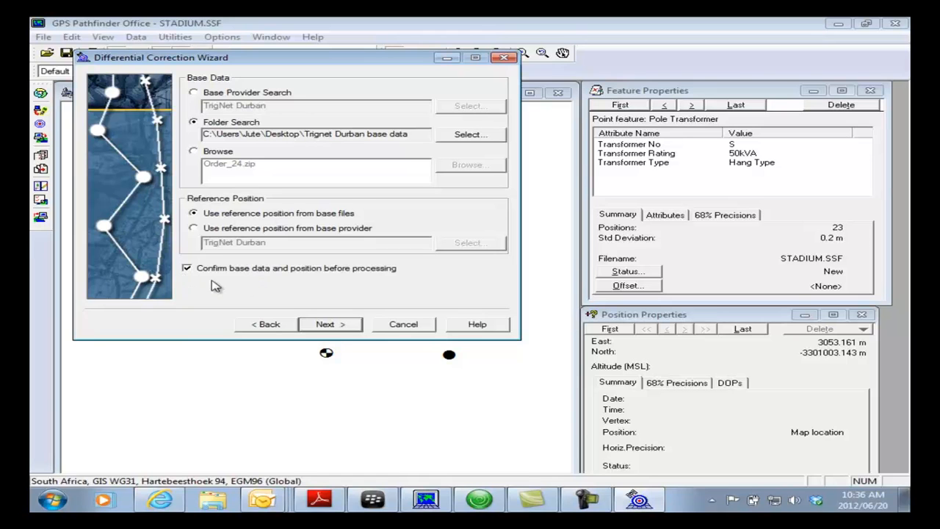
left_click(339, 327)
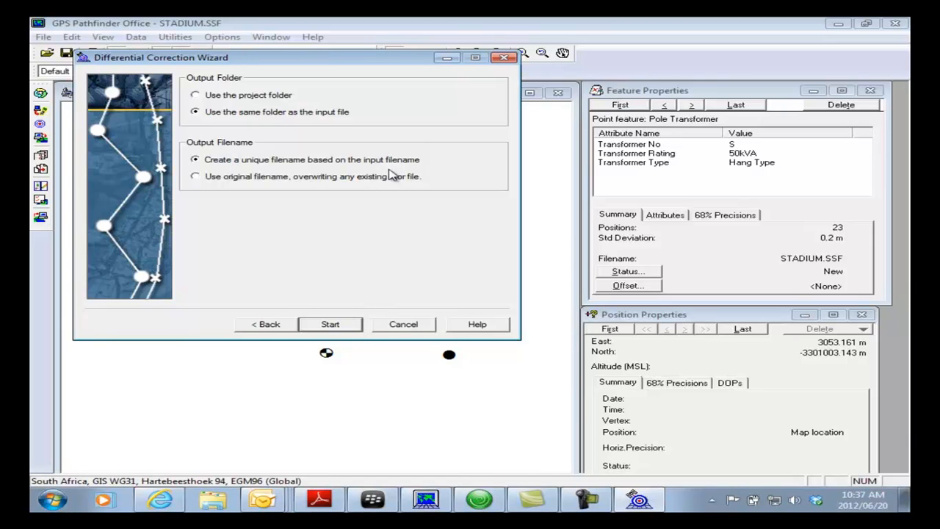
Step: Run the base file search to check its coverage of STADIUM.SSF, and cancel the differential correction before processing
left_click(332, 324)
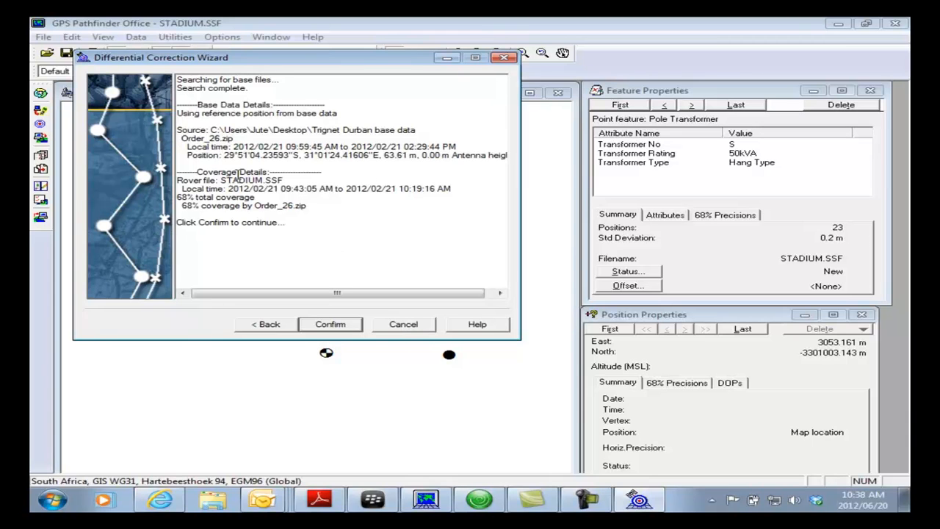
left_click(403, 325)
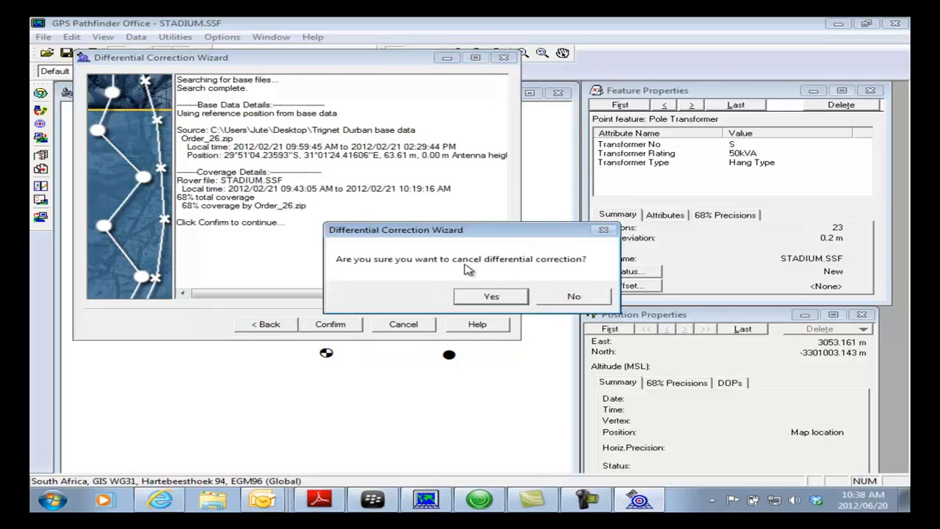
left_click(491, 297)
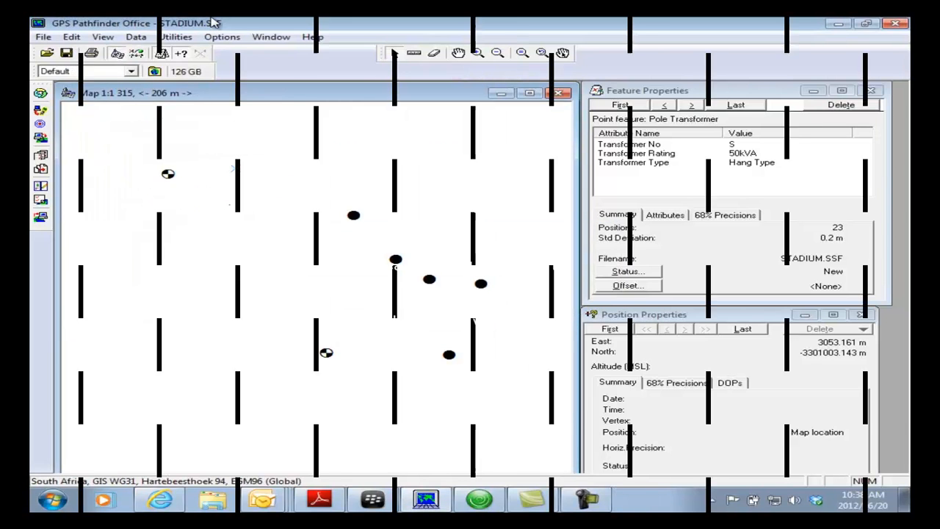